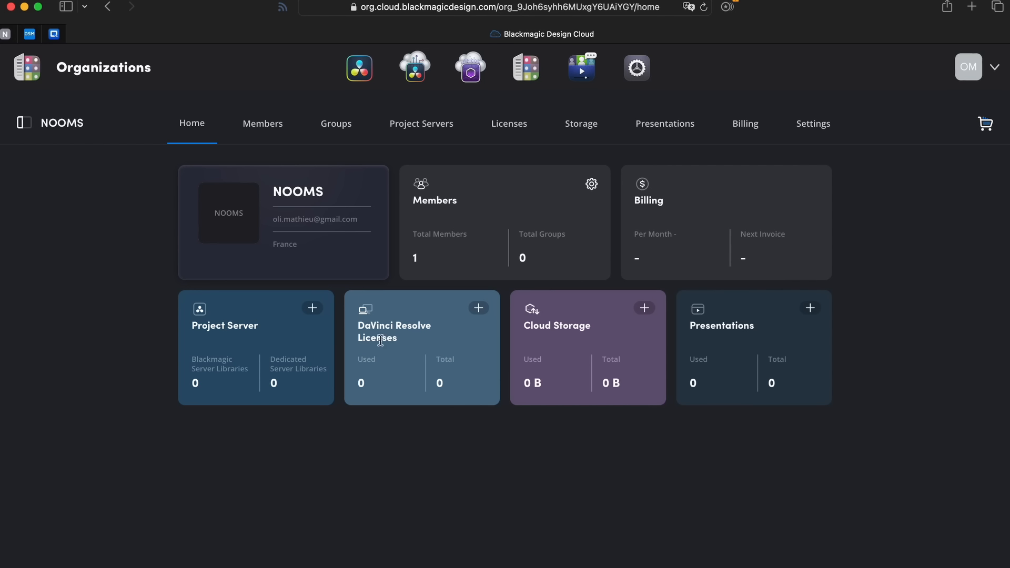
- Start renting DaVinci Resolve Studio licenses for the organization and increase the number of licenses
{"action": "left_click", "coordinate": [479, 308]}
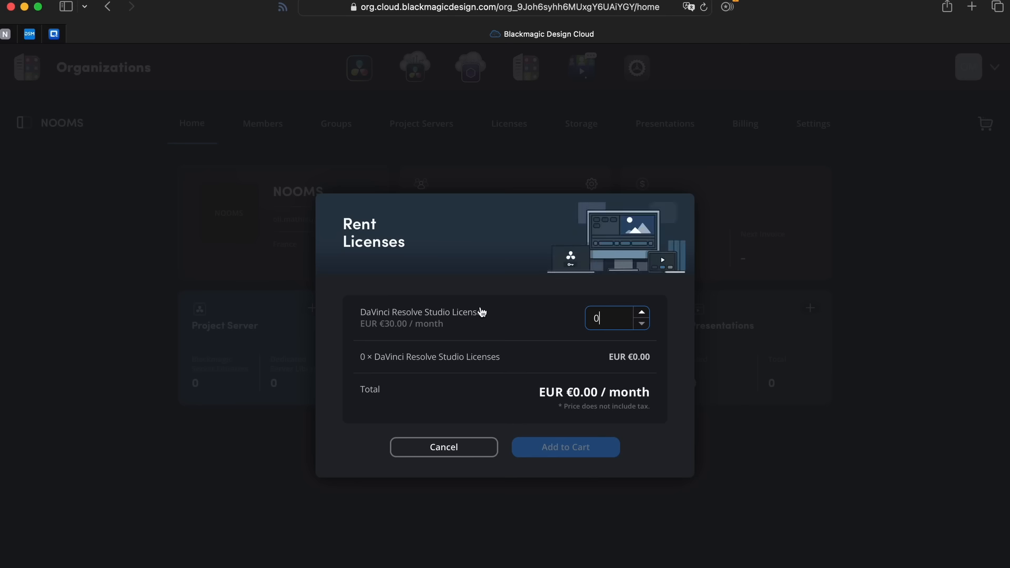
{"action": "left_click", "coordinate": [642, 313]}
{"action": "left_click", "coordinate": [642, 313]}
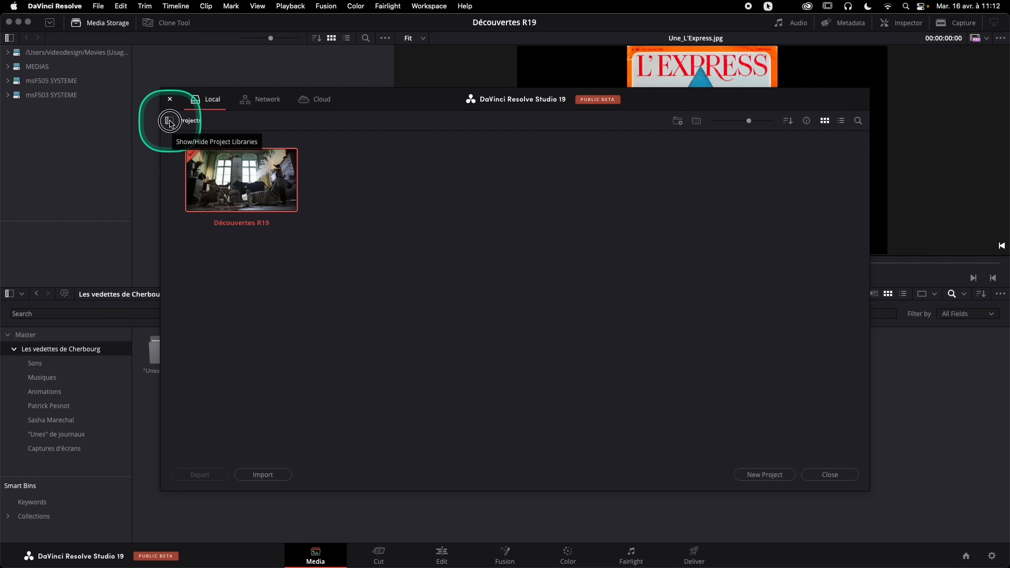
- Show the project libraries beside the local projects and inspect the details of Clone of Local Database
{"action": "left_click", "coordinate": [170, 123]}
{"action": "left_click", "coordinate": [324, 164]}
{"action": "left_click", "coordinate": [283, 220]}
{"action": "left_click", "coordinate": [745, 312]}
{"action": "left_click", "coordinate": [571, 298]}
{"action": "left_click", "coordinate": [596, 323]}
{"action": "left_click", "coordinate": [171, 141]}
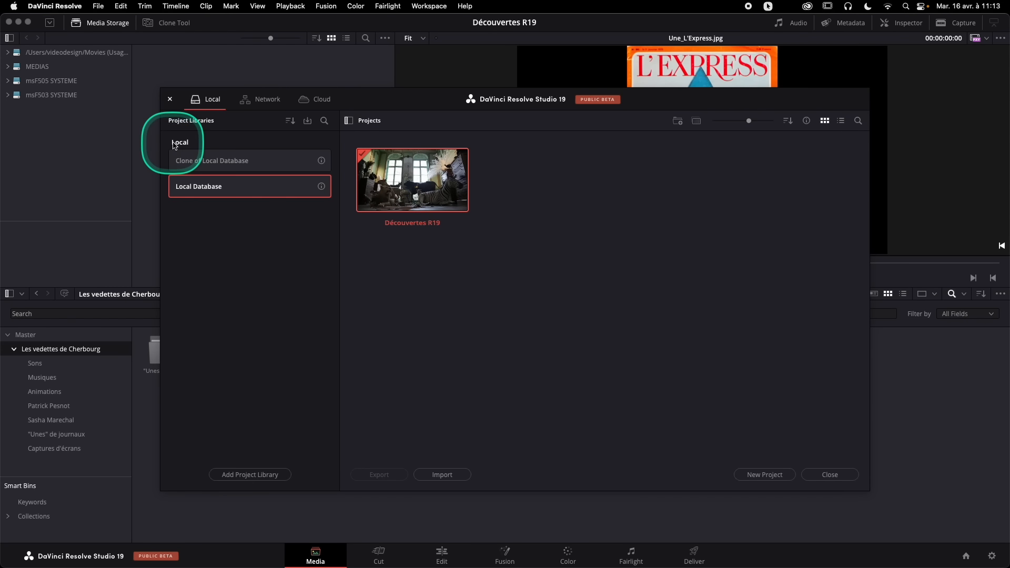
{"action": "left_click", "coordinate": [322, 161]}
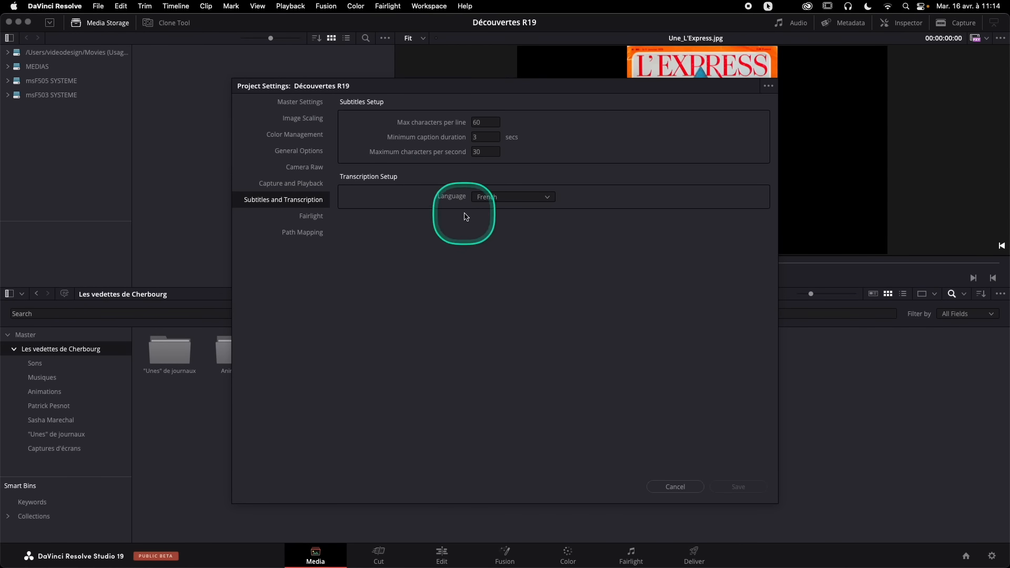
- Review the project's master settings for timeline format and video monitoring, and save the project settings
{"action": "left_click", "coordinate": [300, 102]}
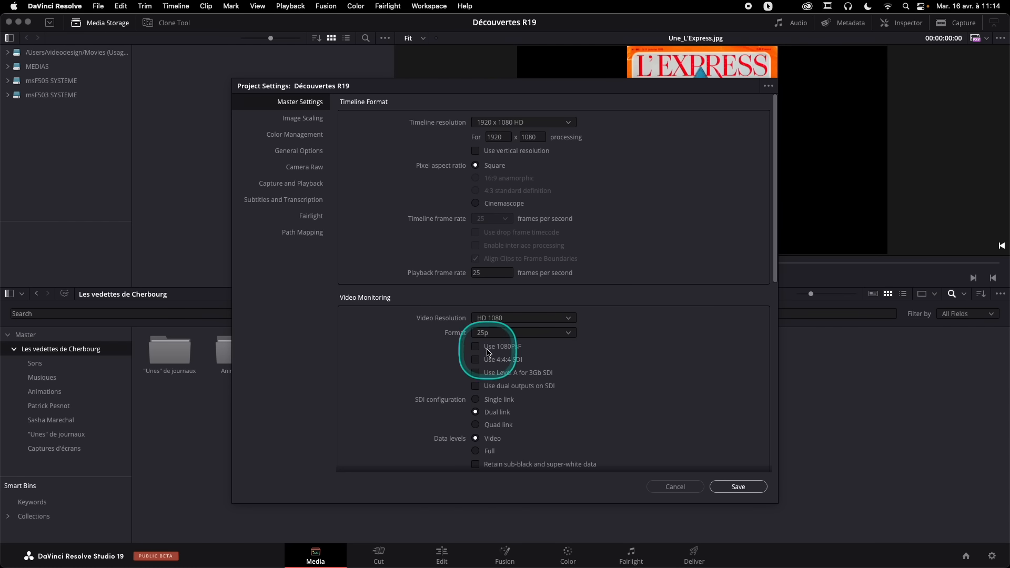
{"action": "left_click", "coordinate": [737, 487]}
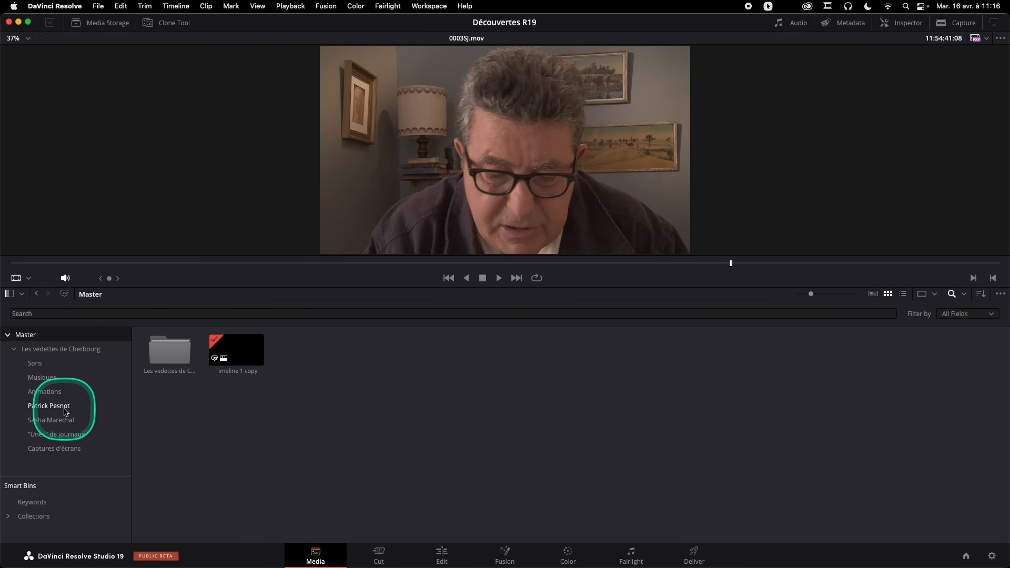
- Inspect the file properties and audio configuration of clip 0003SJ.mov
{"action": "left_click", "coordinate": [47, 405]}
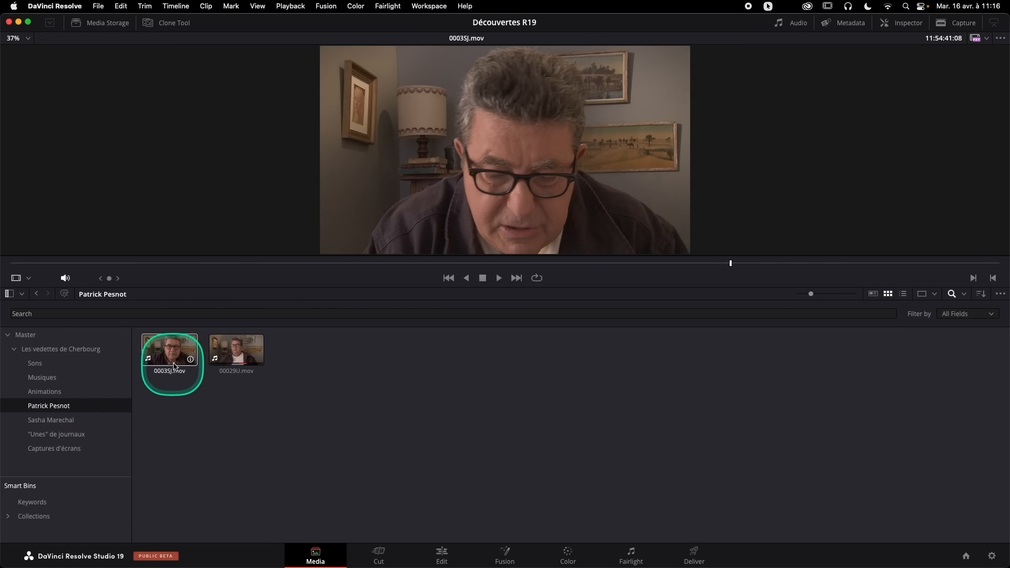
{"action": "left_click", "coordinate": [905, 23]}
{"action": "left_click", "coordinate": [884, 191]}
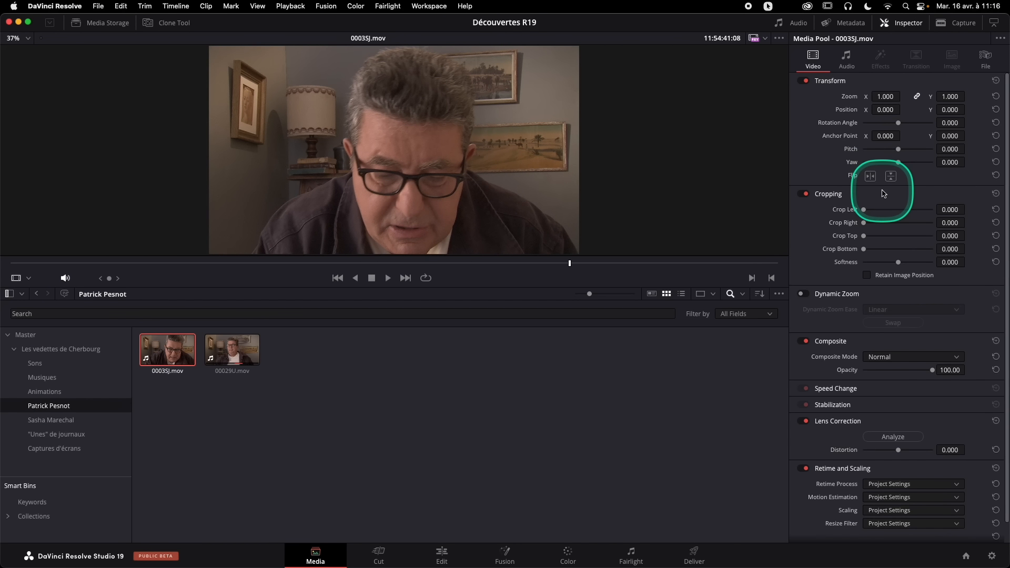
{"action": "left_click", "coordinate": [985, 60]}
{"action": "scroll", "coordinate": [890, 158], "scroll_direction": "down", "scroll_amount": 5}
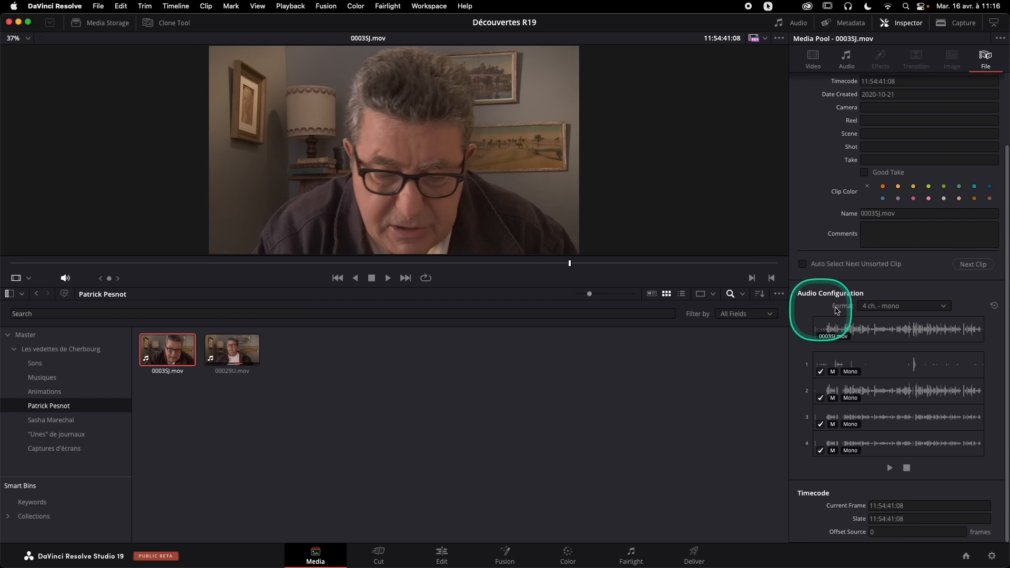
- Check the audio format options of 0003SJ.mov, keeping 4 ch. - mono, and audition its audio channels
{"action": "left_click", "coordinate": [940, 306]}
{"action": "left_click", "coordinate": [934, 320]}
{"action": "left_click", "coordinate": [878, 392]}
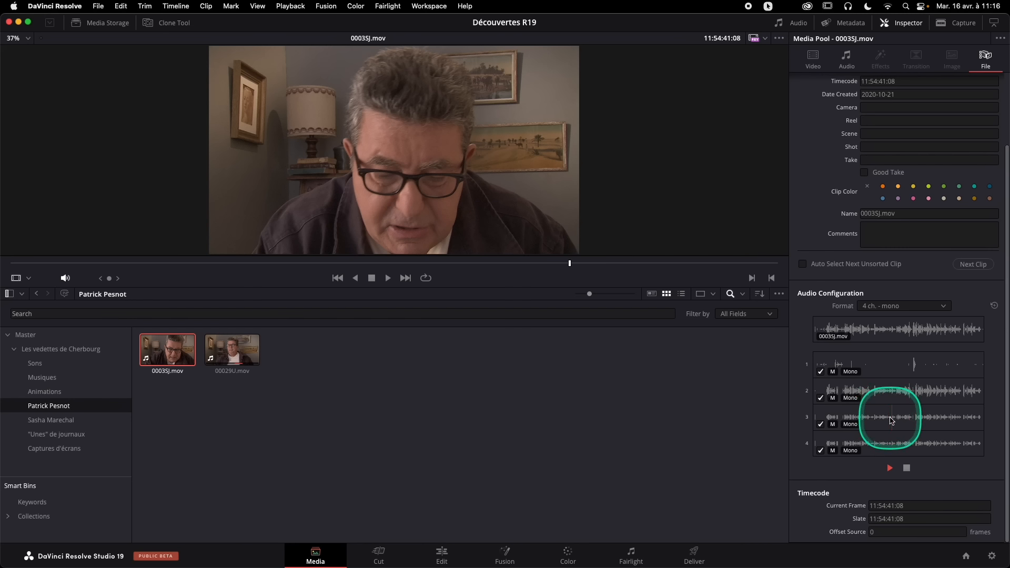
{"action": "left_click", "coordinate": [915, 309]}
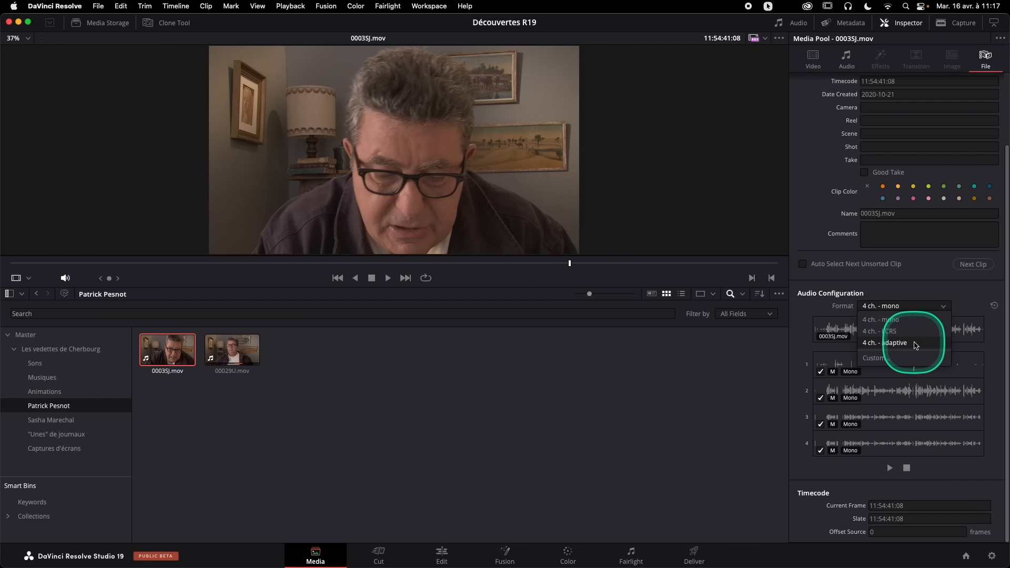
{"action": "left_click", "coordinate": [913, 358]}
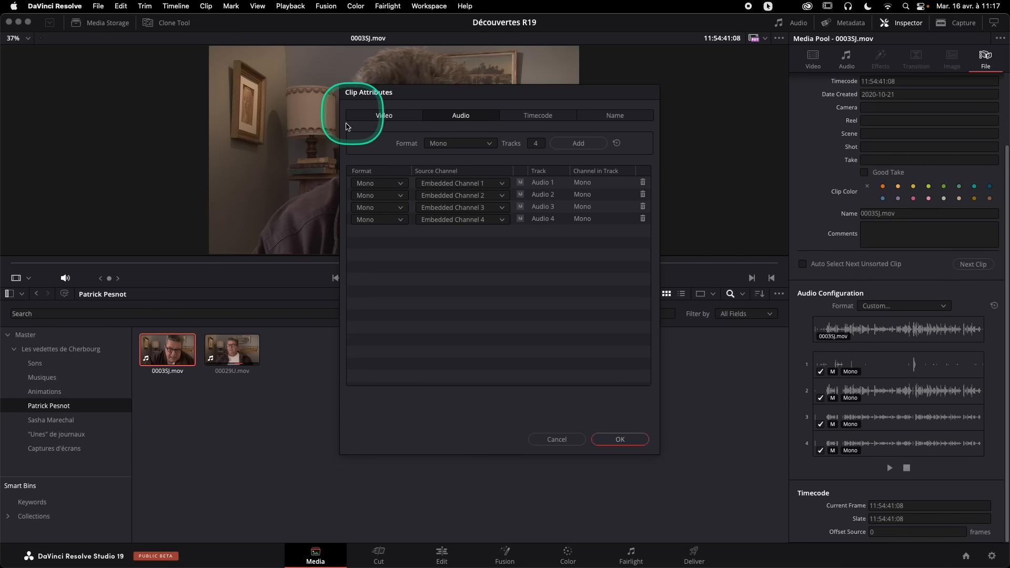
{"action": "left_click", "coordinate": [559, 439]}
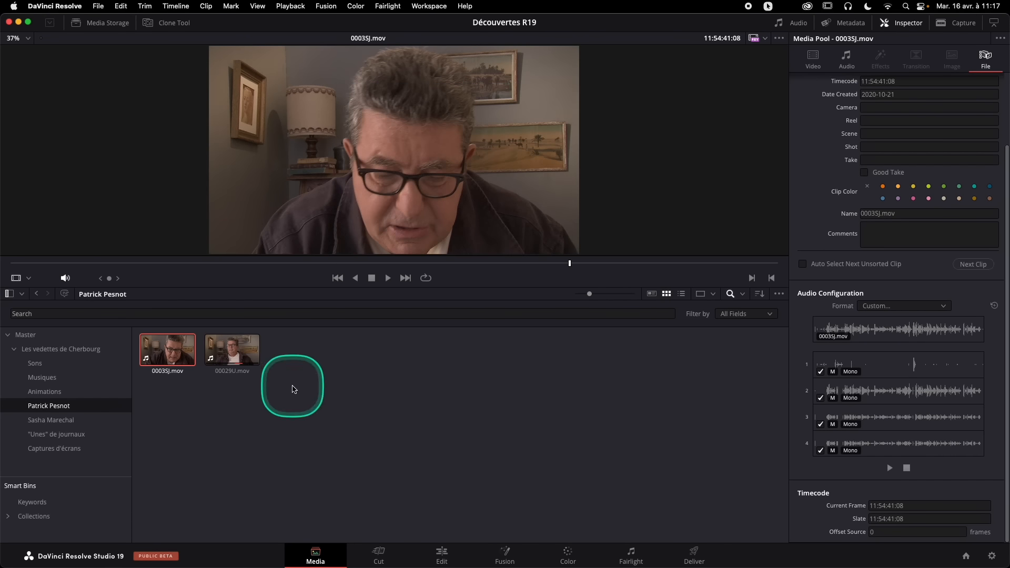
- Give clips 0003SJ.mov and 00029U.mov a custom audio format with channels 1 and 2 mono and channels 3 and 4 paired as stereo
{"action": "left_click", "coordinate": [175, 356]}
{"action": "left_click", "coordinate": [895, 306]}
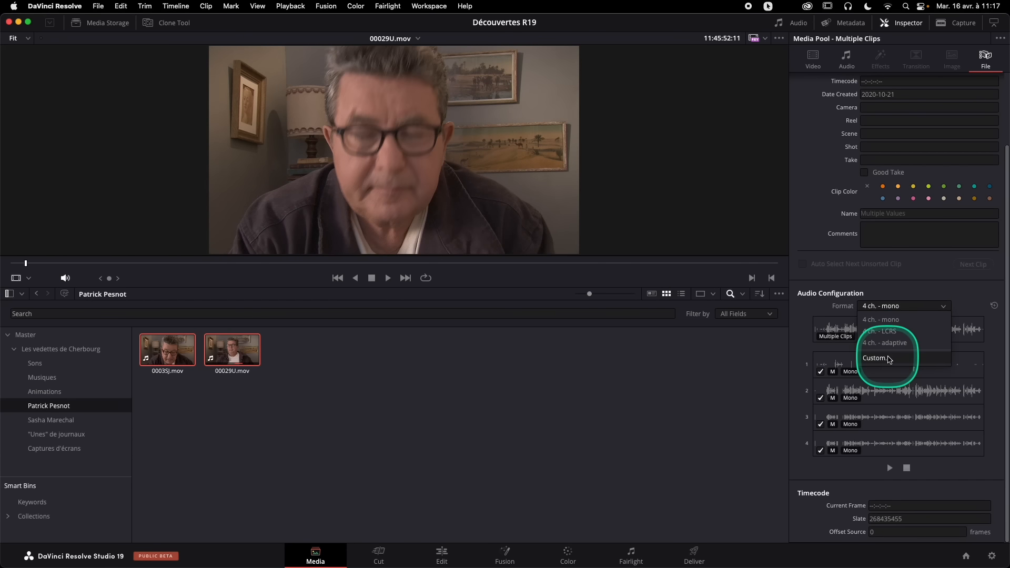
{"action": "left_click", "coordinate": [889, 358]}
{"action": "left_click", "coordinate": [378, 207]}
{"action": "left_click", "coordinate": [389, 219]}
{"action": "left_click", "coordinate": [619, 439]}
{"action": "left_click", "coordinate": [871, 311]}
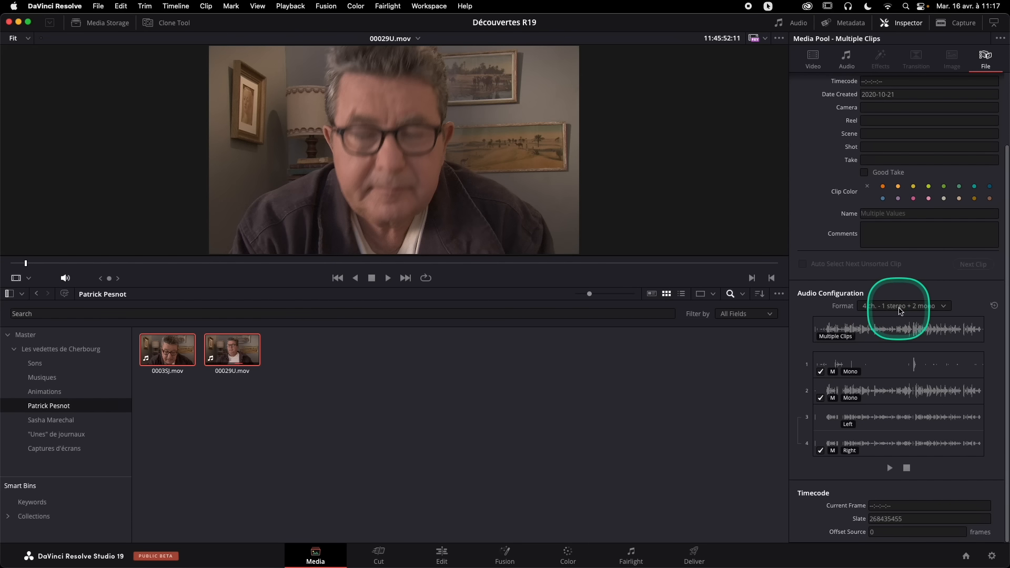
{"action": "left_click", "coordinate": [767, 7]}
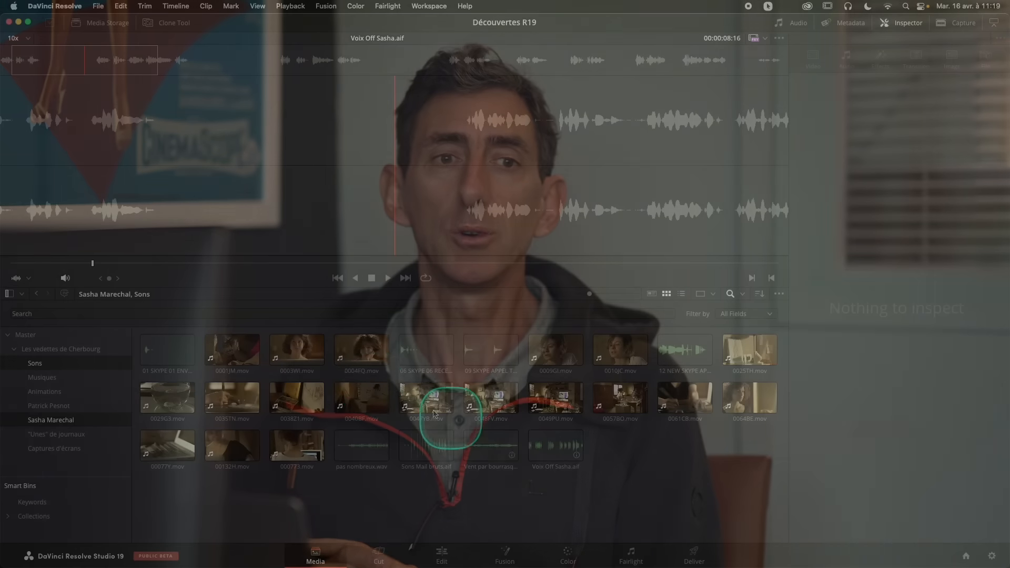
- Automatically sync clip 0004FQ.mov with the voice-over .aif recording using waveform matching
{"action": "left_click", "coordinate": [349, 354]}
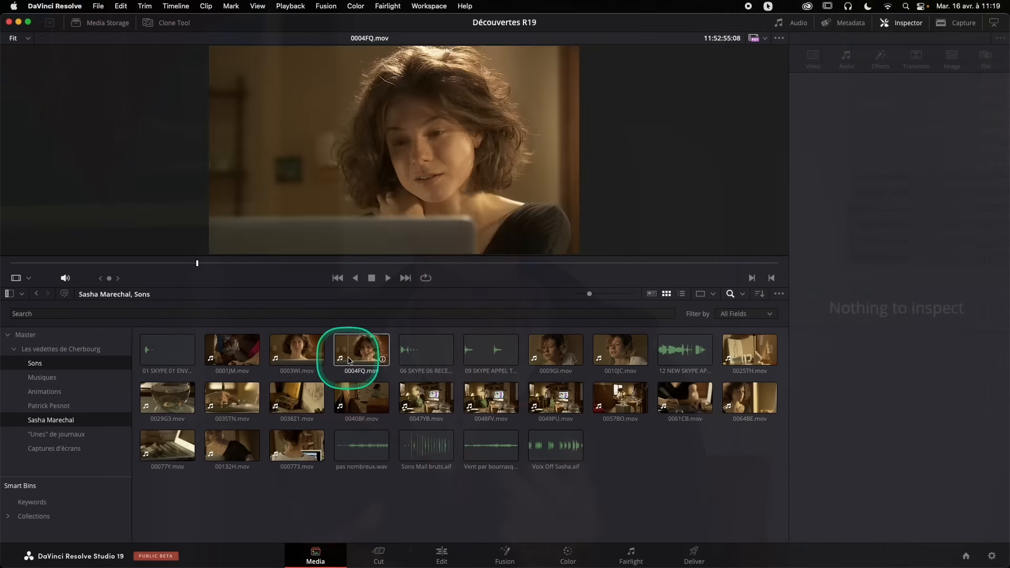
{"action": "left_click", "coordinate": [552, 452], "text": "super"}
{"action": "right_click", "coordinate": [556, 453]}
{"action": "left_click", "coordinate": [610, 297]}
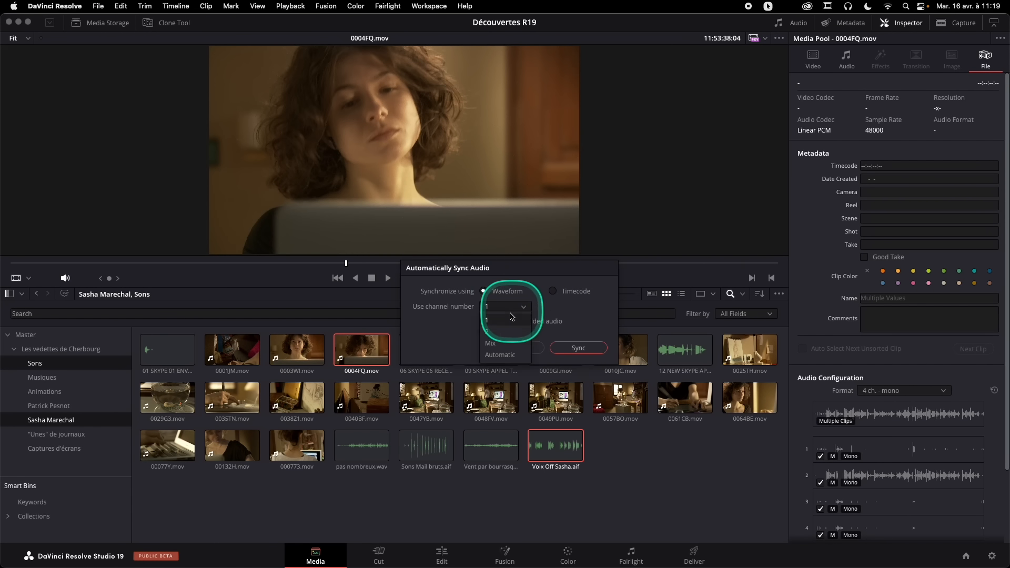
{"action": "left_click", "coordinate": [507, 334]}
{"action": "left_click", "coordinate": [578, 348]}
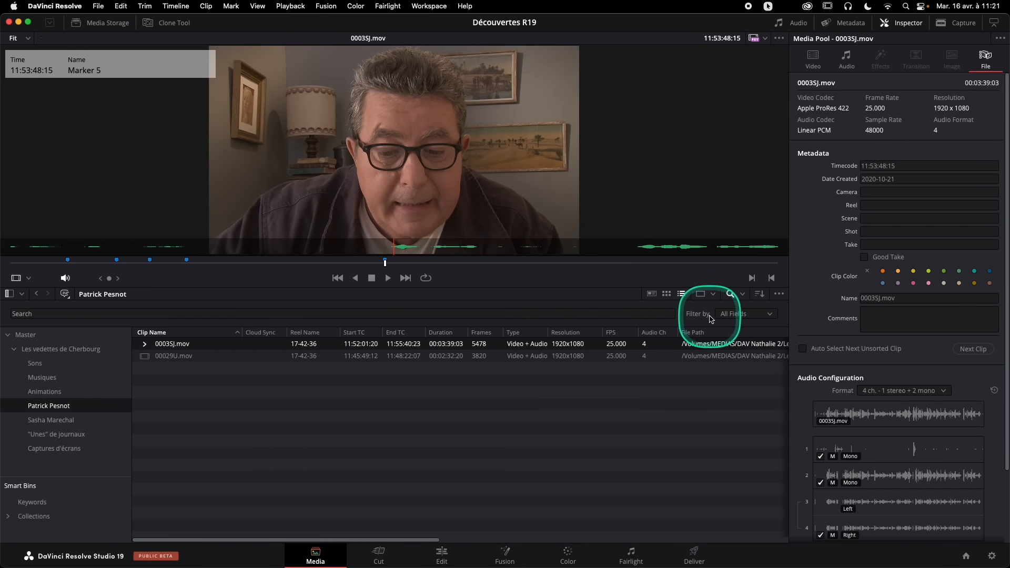
- Hide the media pool search bar, expand 0003SJ.mov and rename its first marker entry as Intro
{"action": "left_click", "coordinate": [731, 295]}
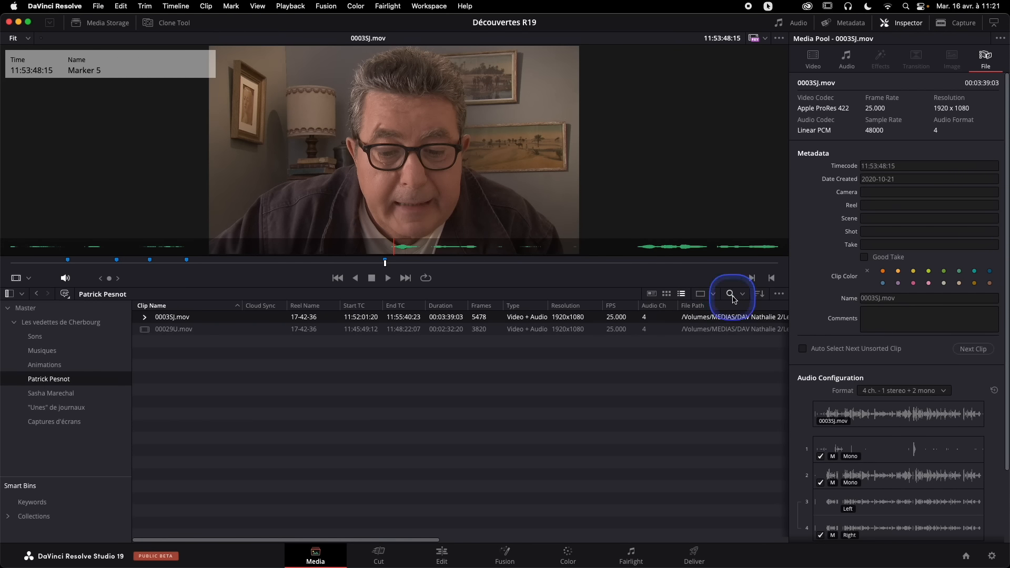
{"action": "left_click", "coordinate": [145, 319]}
{"action": "key", "text": "Down"}
{"action": "key", "text": "Down"}
{"action": "key", "text": "Down"}
{"action": "key", "text": "Up"}
{"action": "key", "text": "Up"}
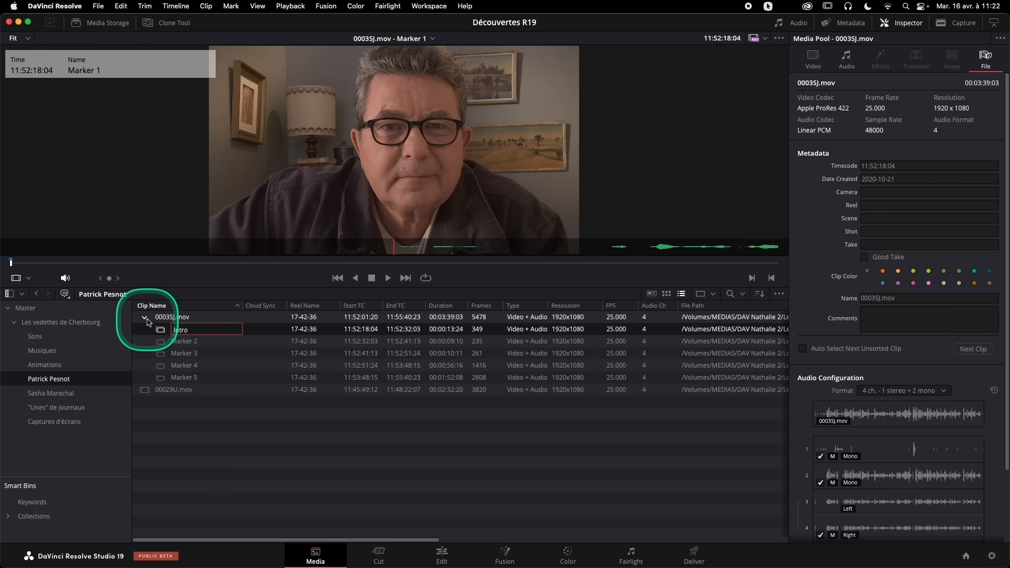
{"action": "type", "text": "1"}
{"action": "key", "text": "Tab"}
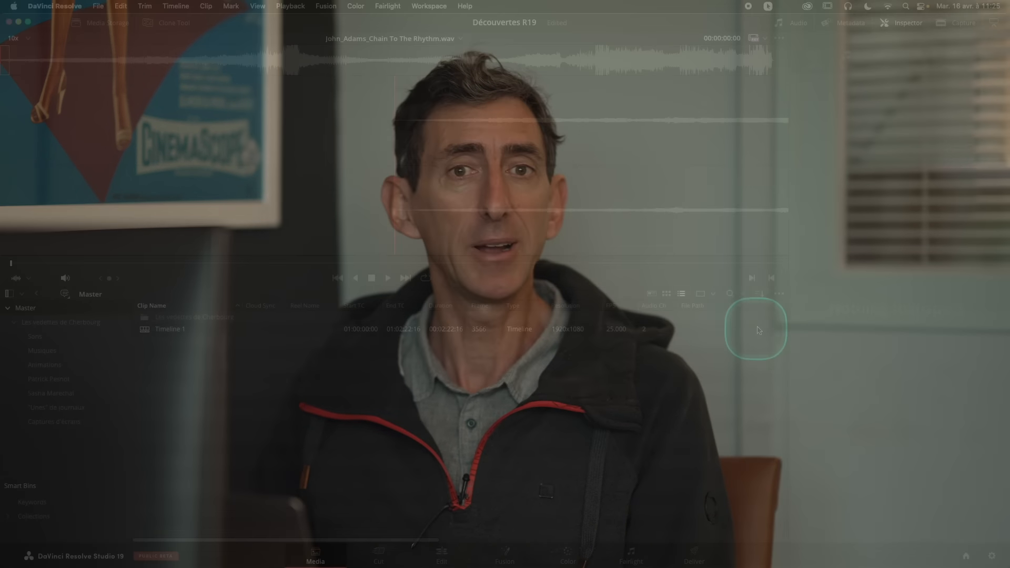
- Restore the 15/04/2024 16:58:02 backup of the deleted Timeline 2 and close the backup list
{"action": "left_click", "coordinate": [779, 294]}
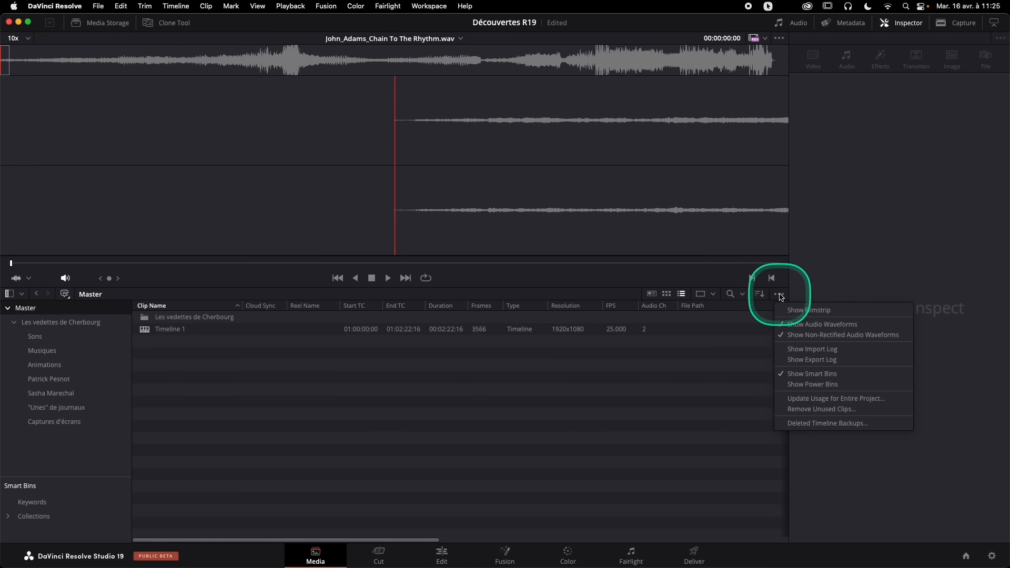
{"action": "left_click", "coordinate": [821, 423]}
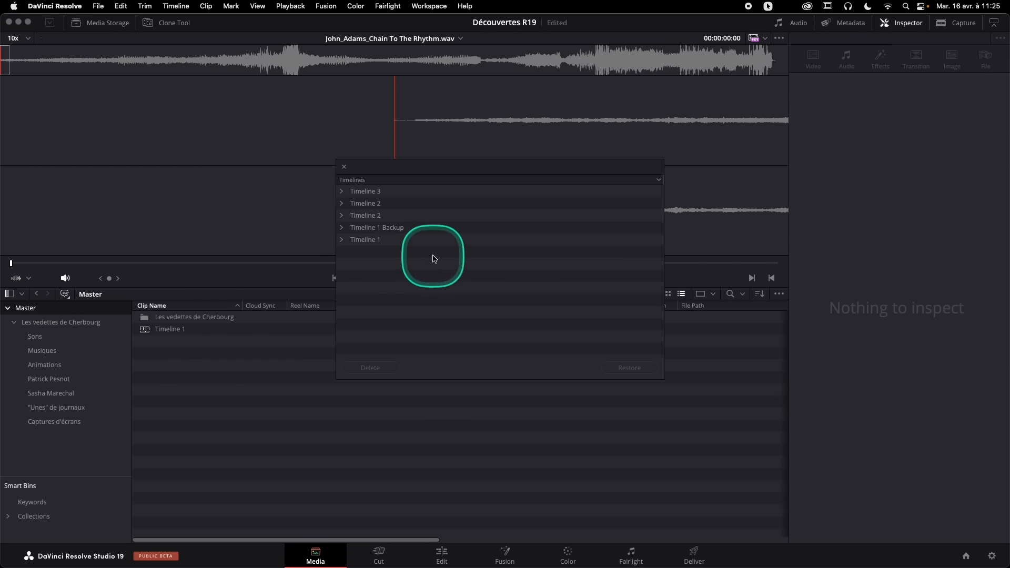
{"action": "left_click", "coordinate": [343, 216]}
{"action": "left_click", "coordinate": [390, 228]}
{"action": "left_click", "coordinate": [629, 368]}
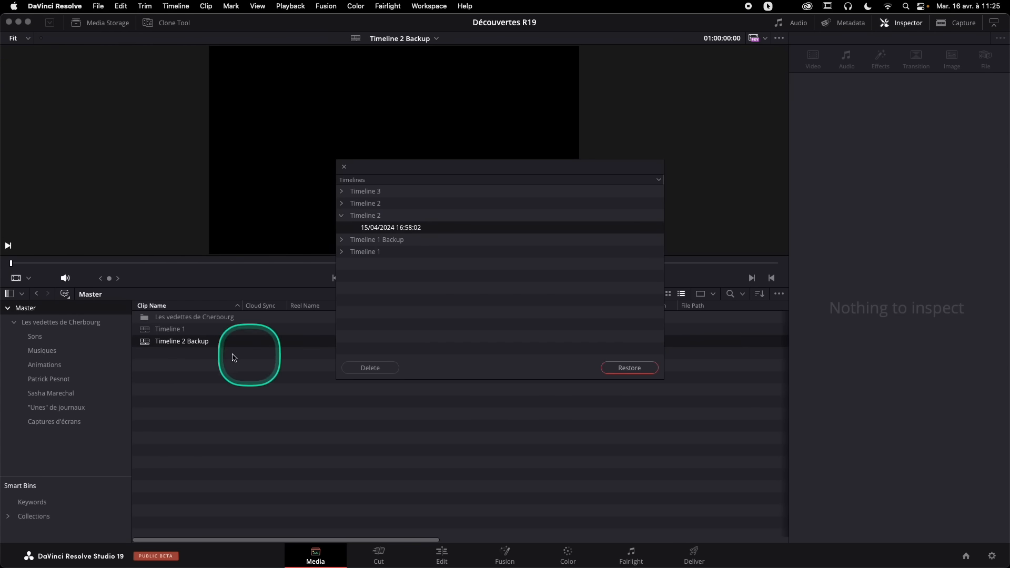
{"action": "left_click", "coordinate": [344, 167]}
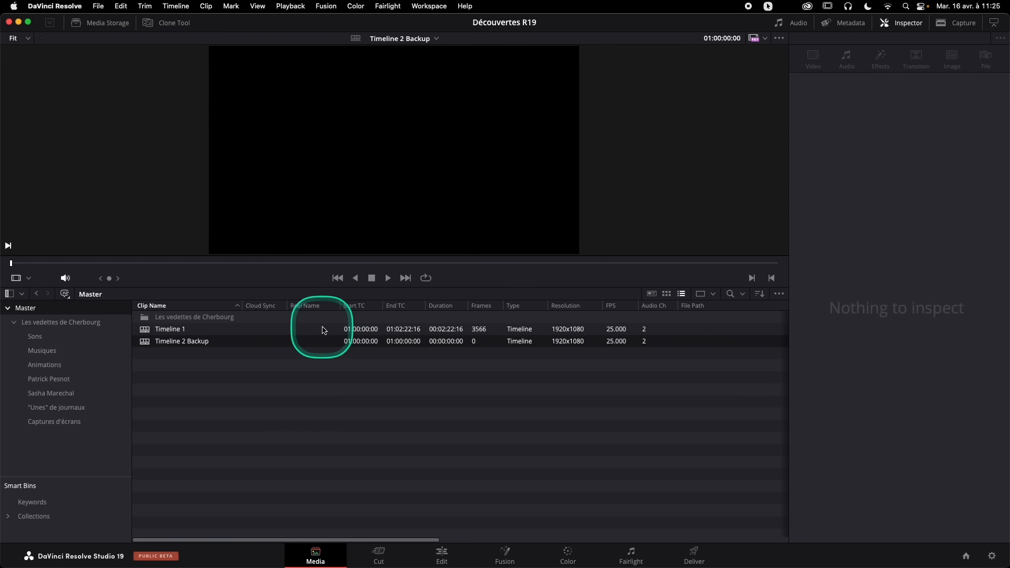
- Add the Usage column to the media pool list and open the media pool options
{"action": "right_click", "coordinate": [327, 310]}
{"action": "left_click", "coordinate": [338, 536]}
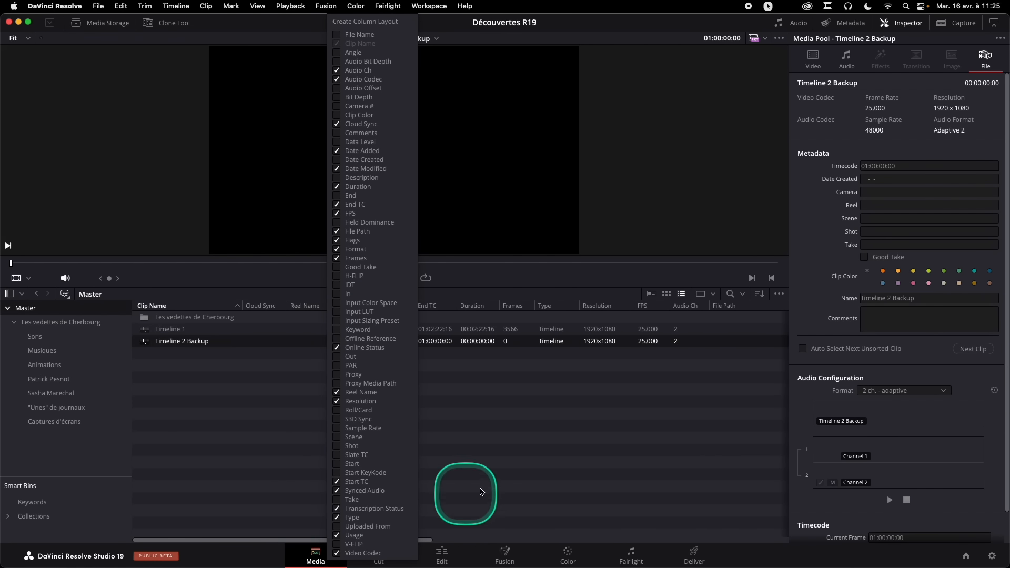
{"action": "left_click", "coordinate": [463, 462]}
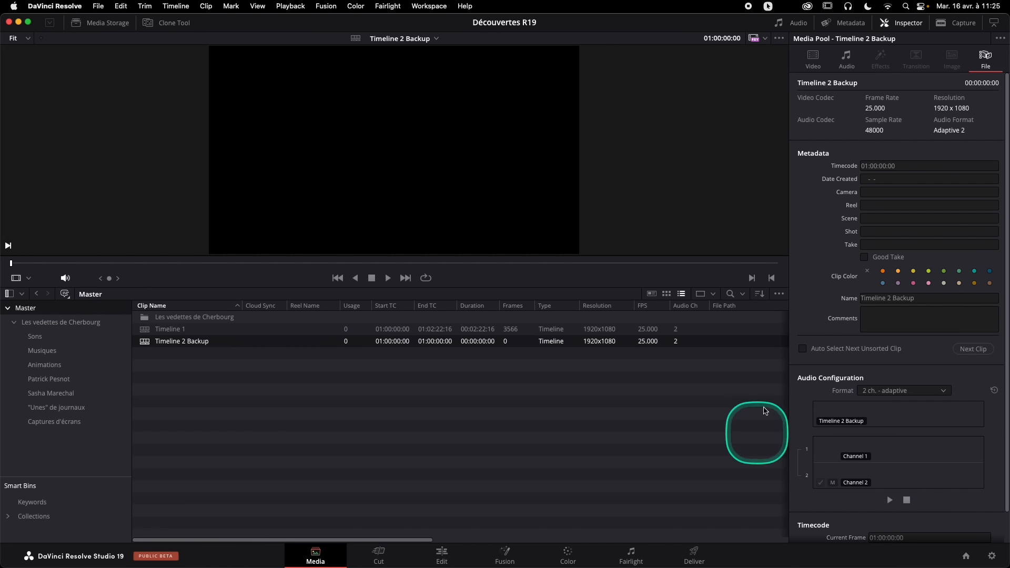
{"action": "left_click", "coordinate": [780, 295]}
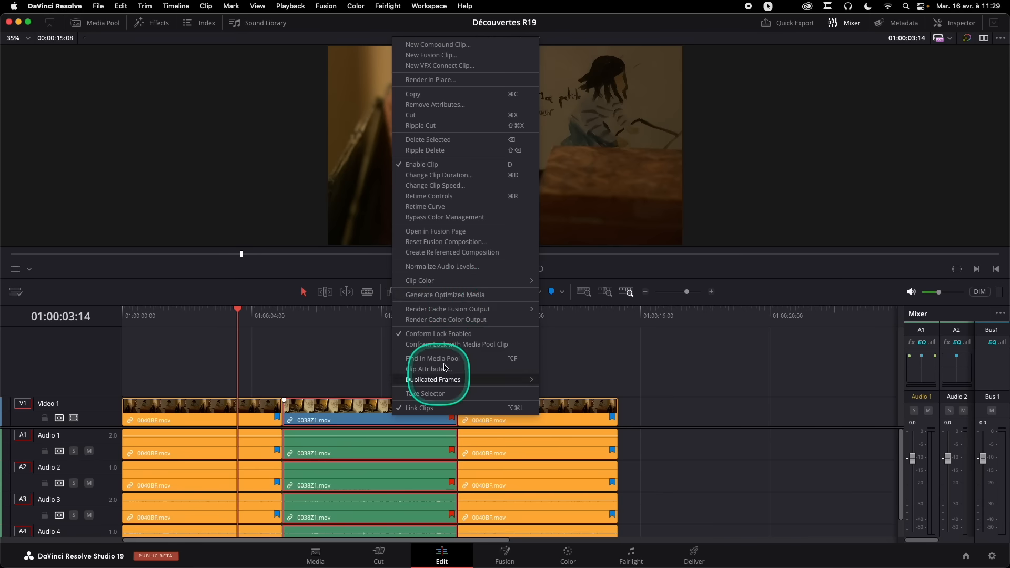
- Change the clip color of 0038Z1.mov in the timeline
{"action": "mouse_move", "coordinate": [537, 284]}
{"action": "left_click", "coordinate": [579, 415]}
{"action": "left_click", "coordinate": [429, 6]}
{"action": "left_click", "coordinate": [451, 192]}
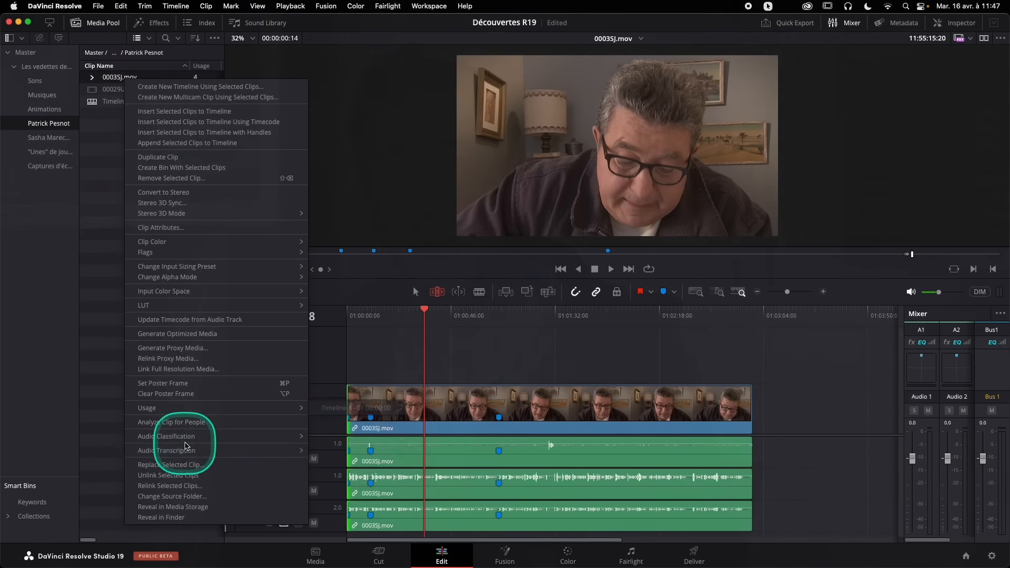
- Enable speaker detection, transcribe the audio of clip 0003SJ.mov and move the transcription window clear of the viewer
{"action": "mouse_move", "coordinate": [221, 450]}
{"action": "left_click", "coordinate": [354, 489]}
{"action": "right_click", "coordinate": [138, 78]}
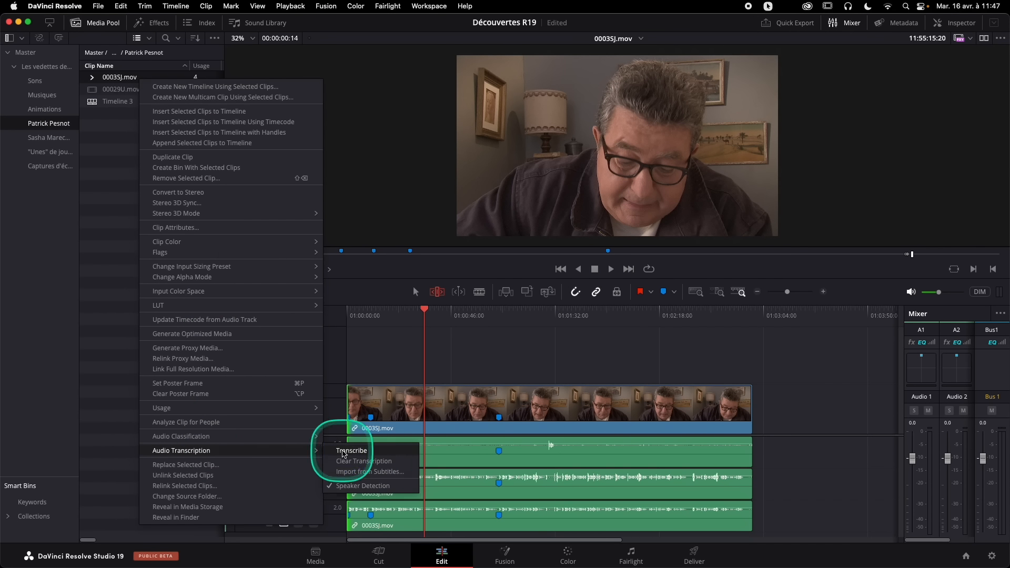
{"action": "left_click", "coordinate": [345, 451]}
{"action": "left_click_drag", "start_coordinate": [473, 246], "coordinate": [271, 186]}
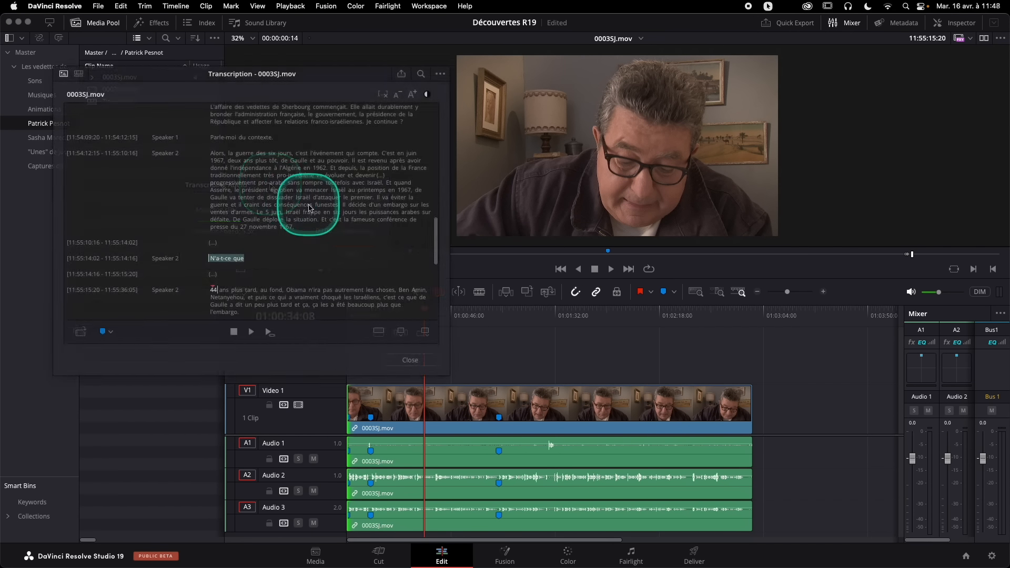
- Check the transcription options and rename Speaker 1 and Speaker 2 with the two speakers' first names
{"action": "left_click", "coordinate": [441, 76]}
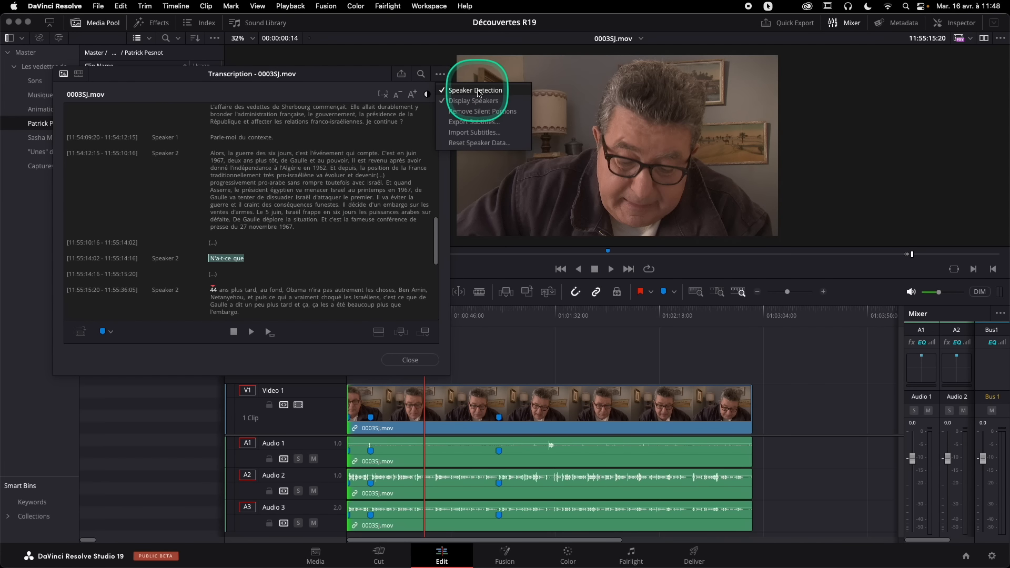
{"action": "left_click", "coordinate": [182, 177]}
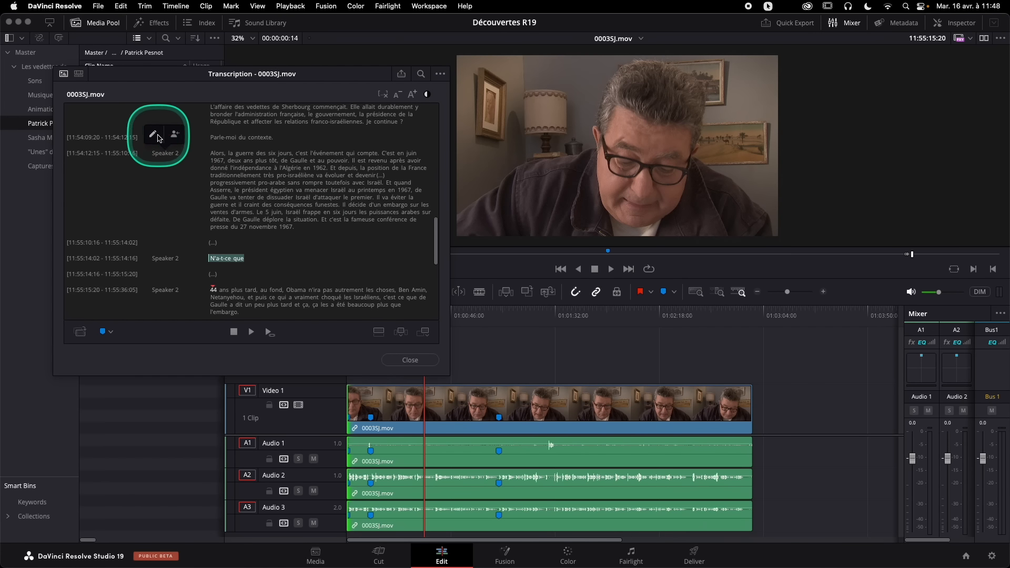
{"action": "left_click", "coordinate": [153, 135]}
{"action": "type", "text": "Sacha"}
{"action": "left_click", "coordinate": [190, 201]}
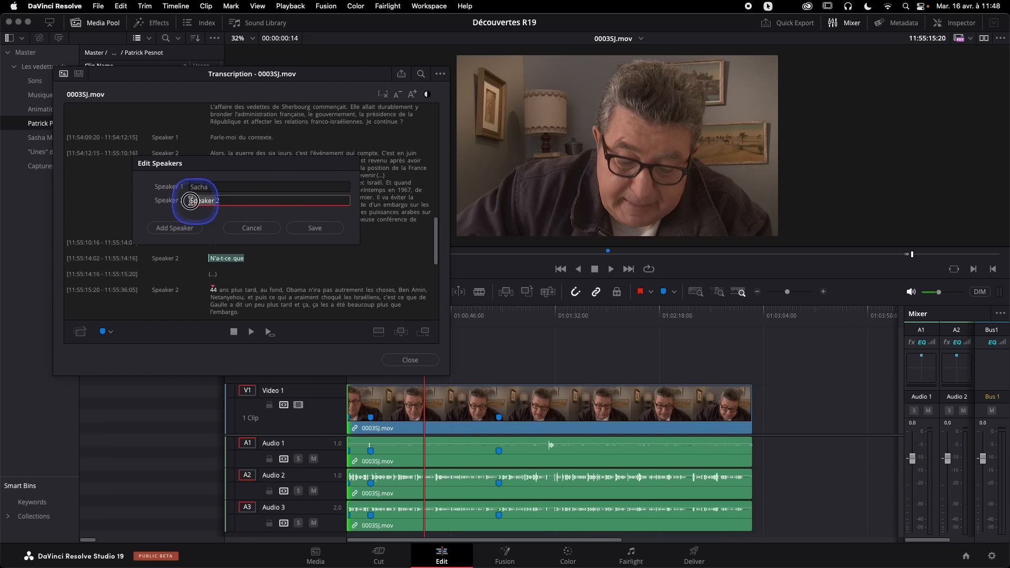
{"action": "type", "text": "rick2"}
{"action": "left_click", "coordinate": [326, 228]}
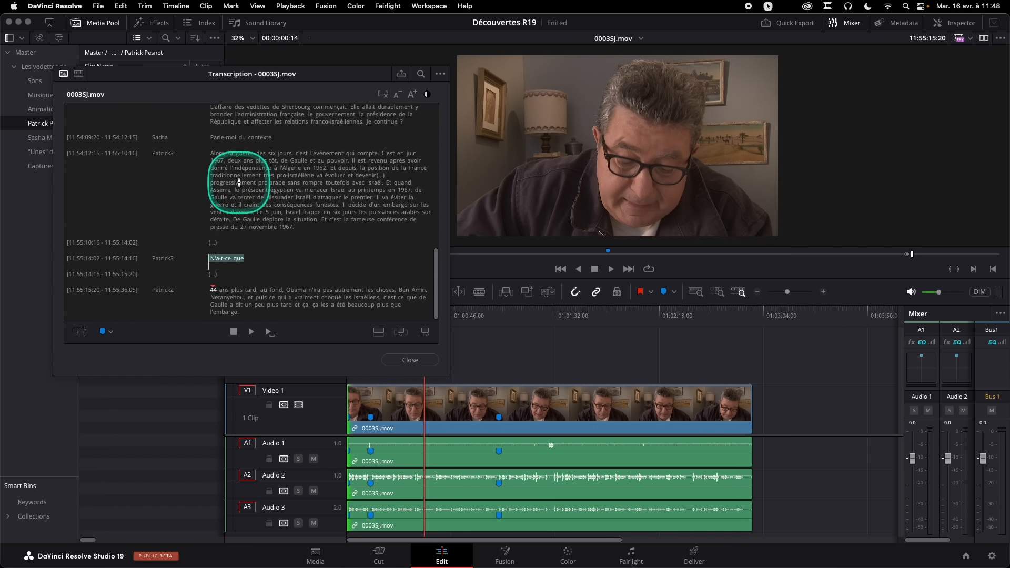
- Reassign the line "N'a-t-ce que" to the first speaker and add another speaker to the speaker list
{"action": "left_click", "coordinate": [173, 246]}
{"action": "left_click", "coordinate": [289, 226]}
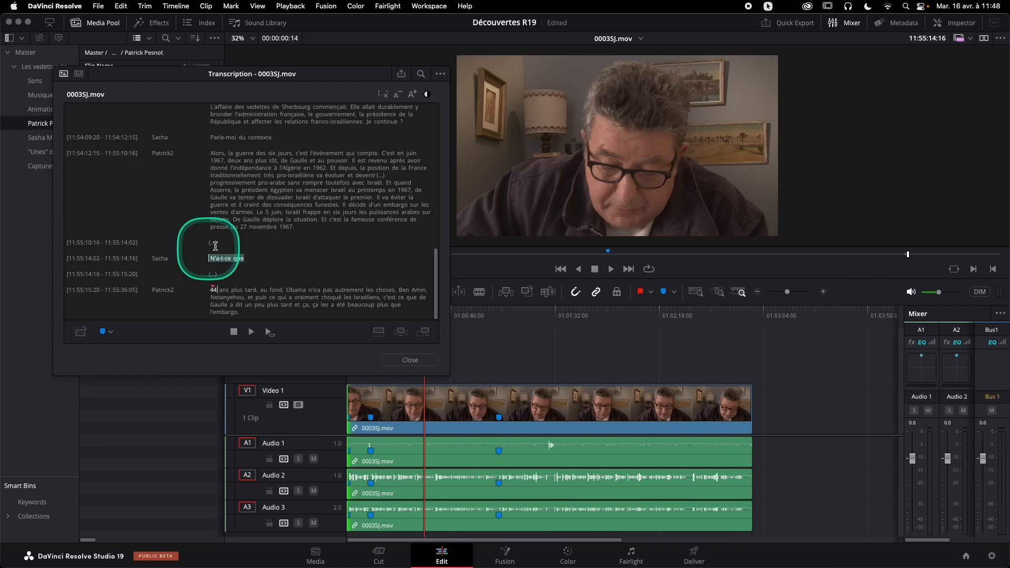
{"action": "scroll", "coordinate": [216, 245], "scroll_direction": "up", "scroll_amount": 15}
{"action": "left_click", "coordinate": [148, 156]}
{"action": "left_click", "coordinate": [179, 230]}
{"action": "type", "text": "R"}
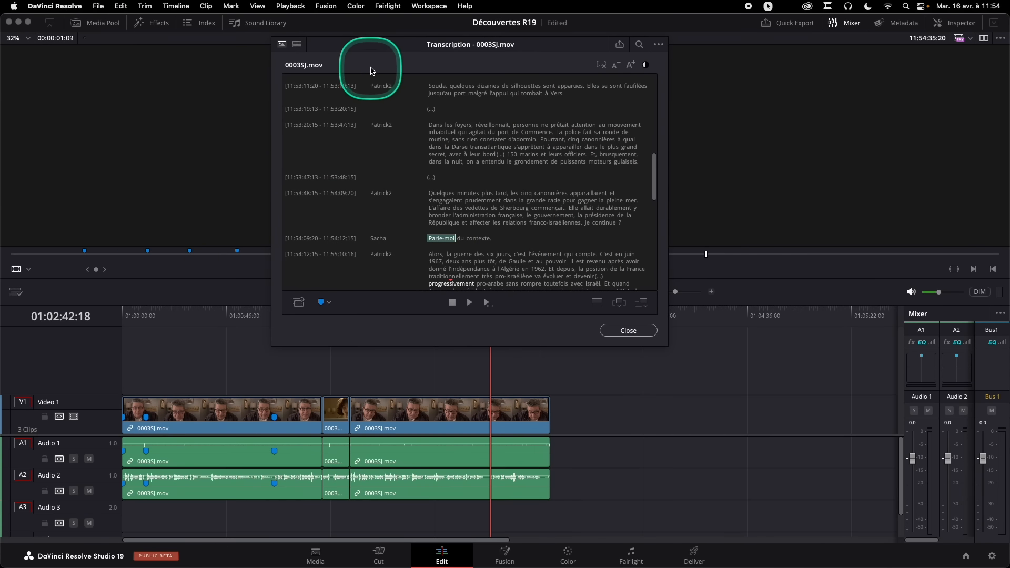
- Switch to the transcription of Timeline 3 and transcribe its pending section
{"action": "left_click", "coordinate": [297, 45]}
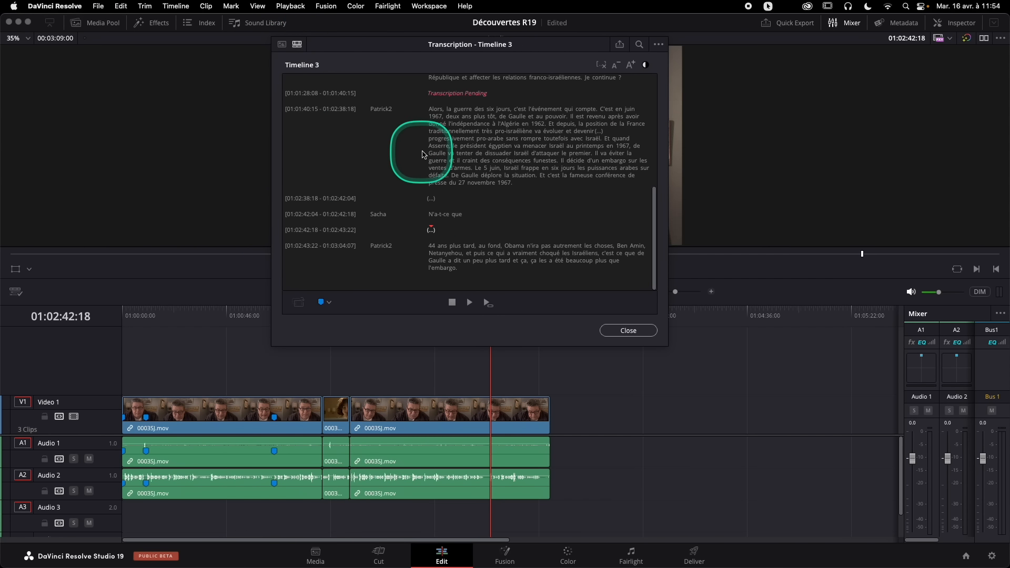
{"action": "left_click", "coordinate": [658, 44]}
{"action": "left_click", "coordinate": [682, 83]}
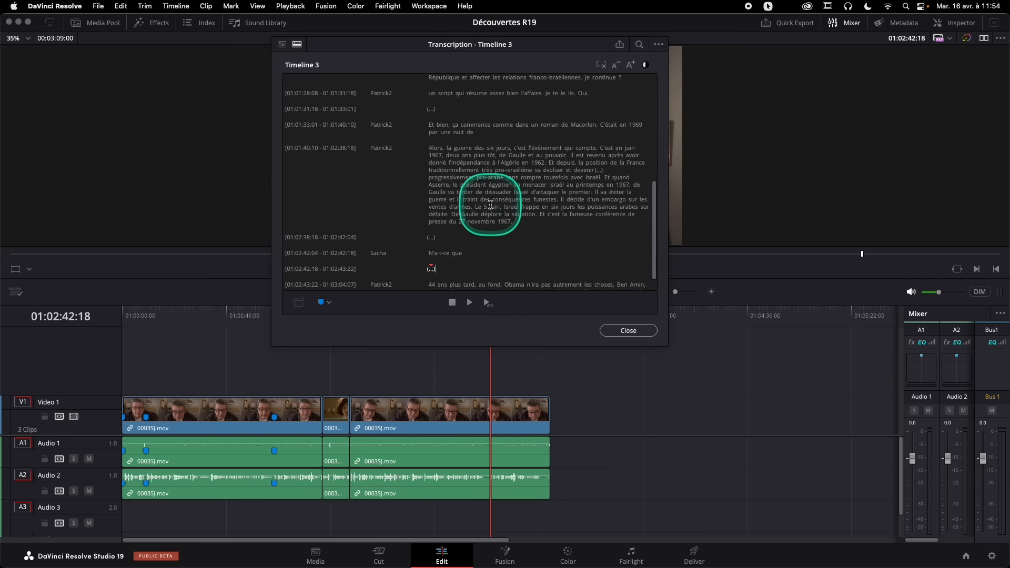
- Cut the transcript passage from "Le 5 juin" to "27 novembre 1967" and insert it at an earlier point in Timeline 3
{"action": "left_click_drag", "start_coordinate": [475, 207], "coordinate": [515, 221]}
{"action": "left_click", "coordinate": [122, 6]}
{"action": "left_click", "coordinate": [124, 5]}
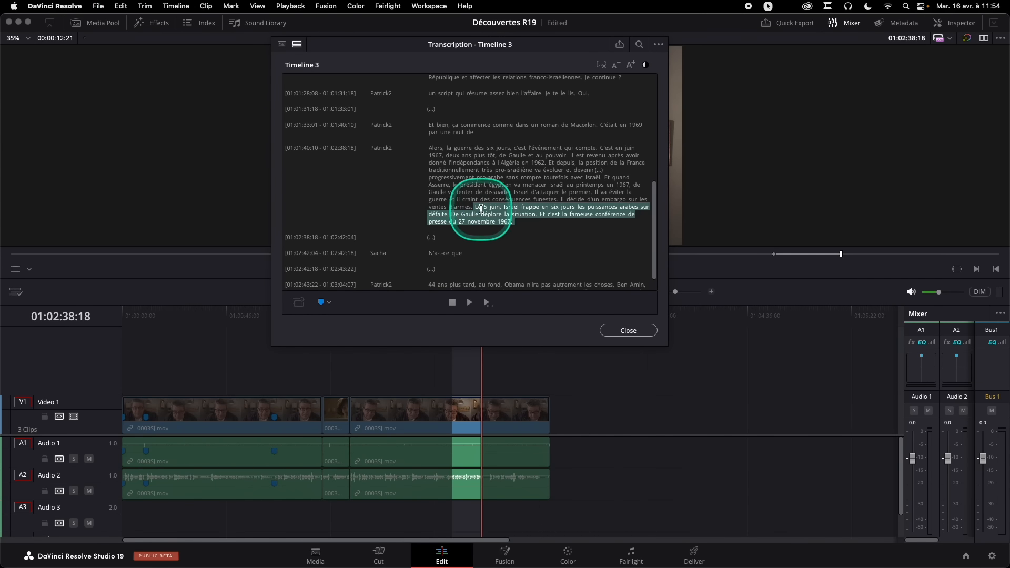
{"action": "left_click", "coordinate": [566, 190]}
{"action": "left_click_drag", "start_coordinate": [248, 319], "coordinate": [208, 323]}
{"action": "left_click", "coordinate": [121, 5]}
{"action": "left_click", "coordinate": [150, 162]}
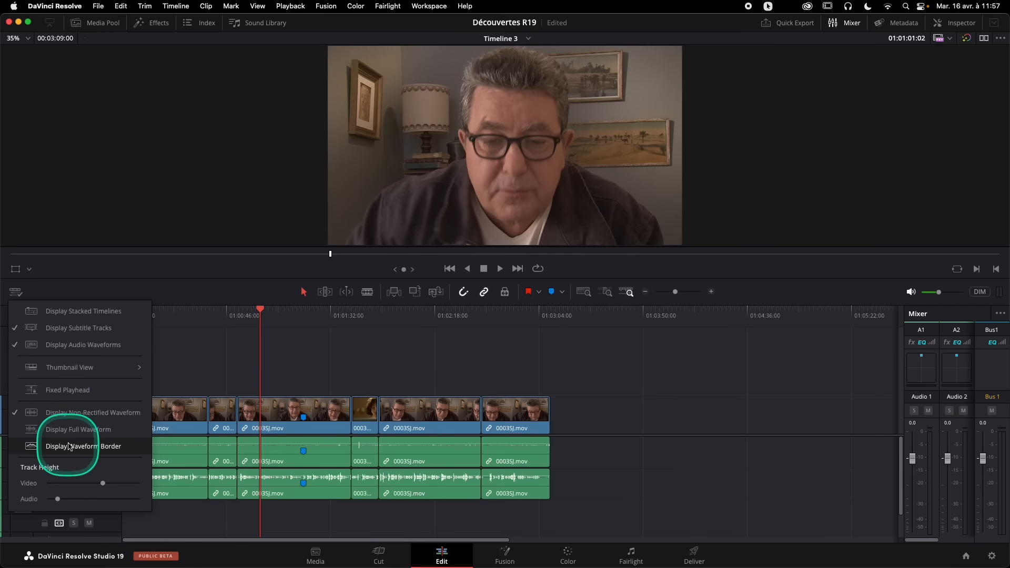
- Enable the fixed playhead for the timeline and start playback
{"action": "left_click", "coordinate": [50, 390]}
{"action": "key", "text": "space"}
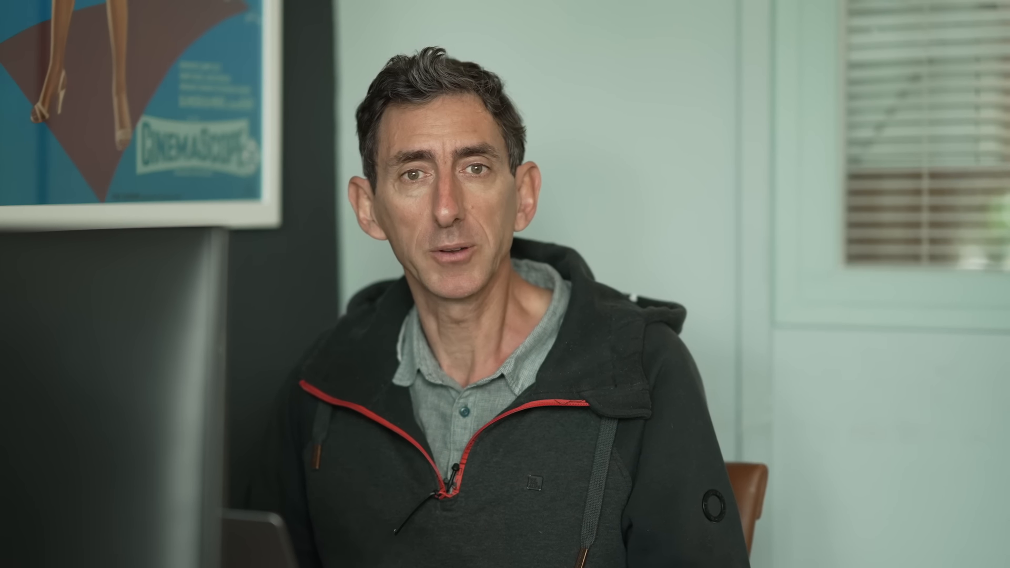
{"action": "left_click", "coordinate": [897, 213]}
{"action": "left_click", "coordinate": [894, 272]}
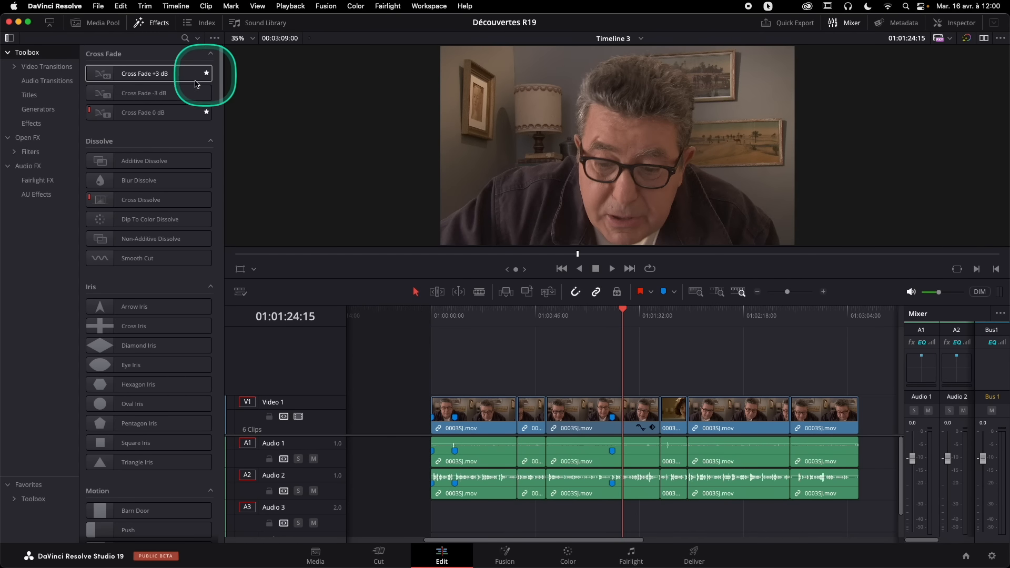
- Mark the first two items in the Effects category and the Solid Color generator as favorites, and expand the favorites list
{"action": "left_click", "coordinate": [45, 123]}
{"action": "left_click", "coordinate": [206, 93]}
{"action": "left_click", "coordinate": [207, 74]}
{"action": "left_click", "coordinate": [51, 110]}
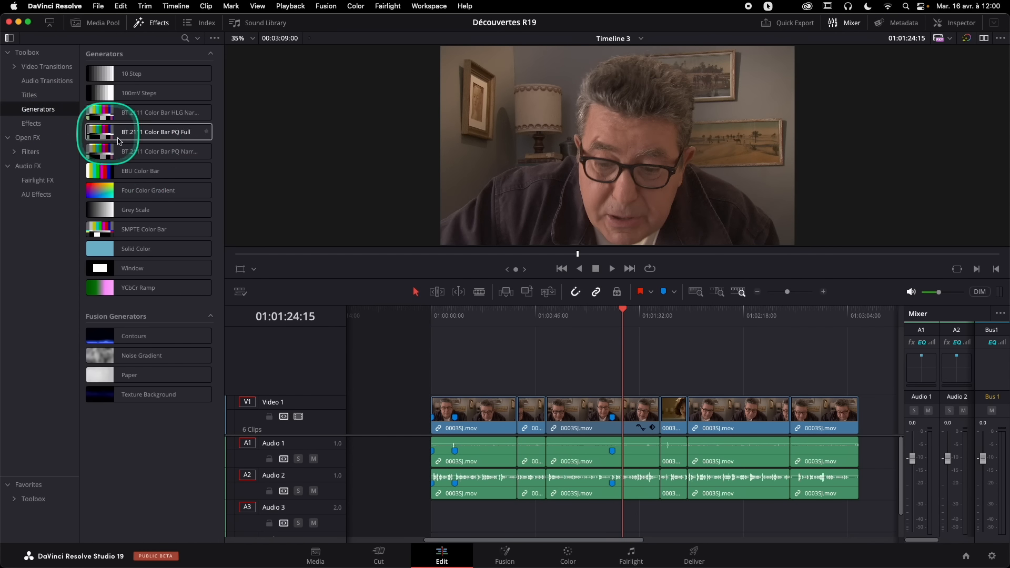
{"action": "left_click", "coordinate": [206, 249]}
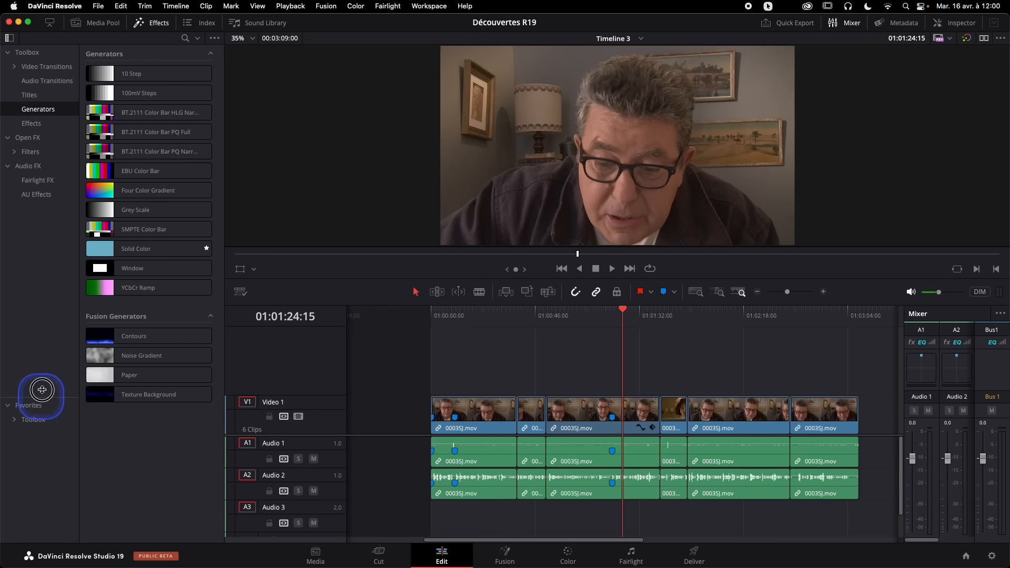
{"action": "left_click_drag", "start_coordinate": [39, 436], "coordinate": [38, 366]}
{"action": "left_click", "coordinate": [14, 404]}
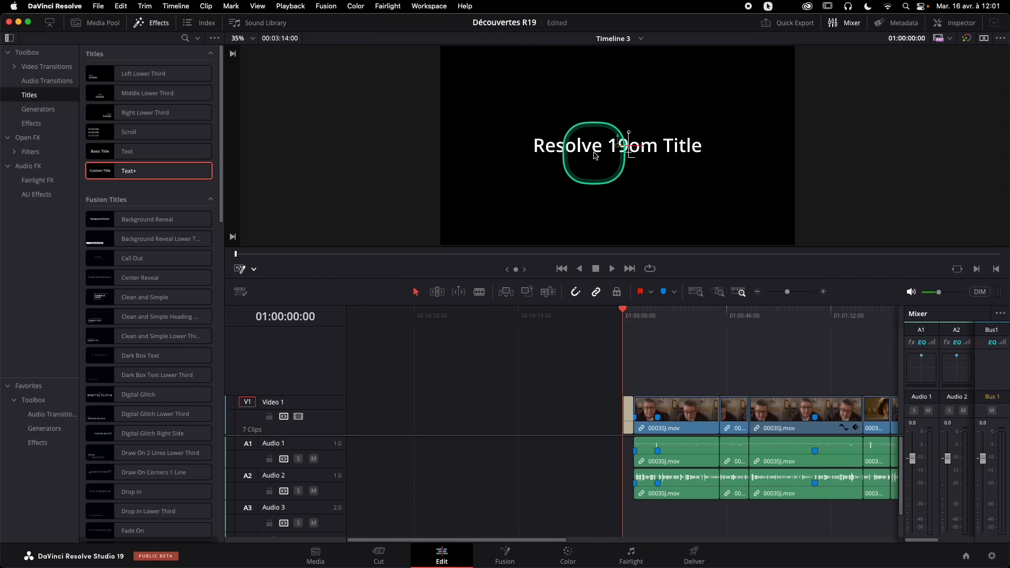
- Delete the leftover title text so the Text+ title reads "Resolve 19" and enlarge the text
{"action": "key", "text": "BackSpace"}
{"action": "left_click", "coordinate": [954, 22]}
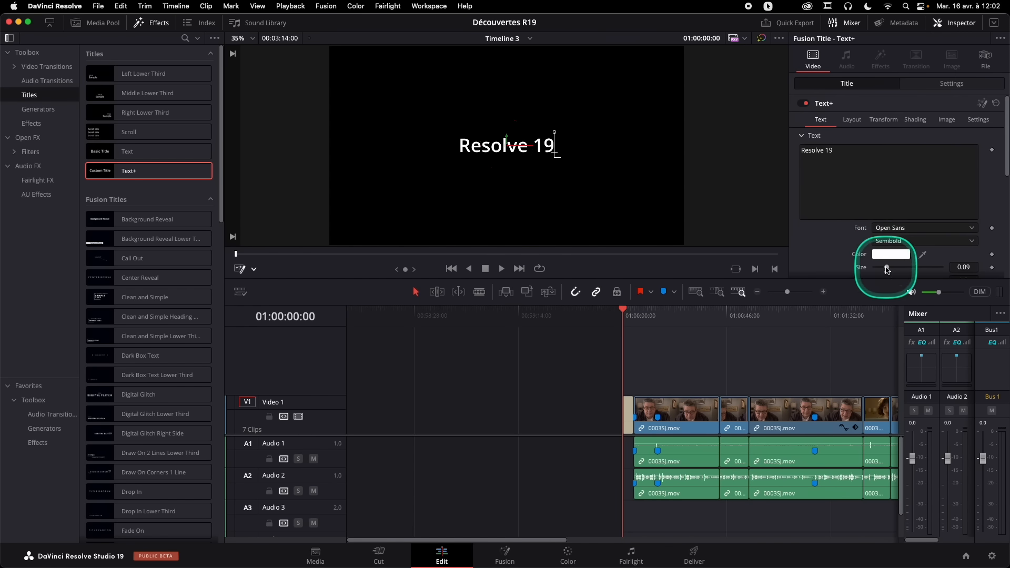
{"action": "left_click_drag", "start_coordinate": [887, 270], "coordinate": [912, 269]}
- Preview fonts on the "Resolve 19" title and choose a different one
{"action": "left_click", "coordinate": [906, 229]}
{"action": "scroll", "coordinate": [909, 253], "scroll_direction": "up", "scroll_amount": 20}
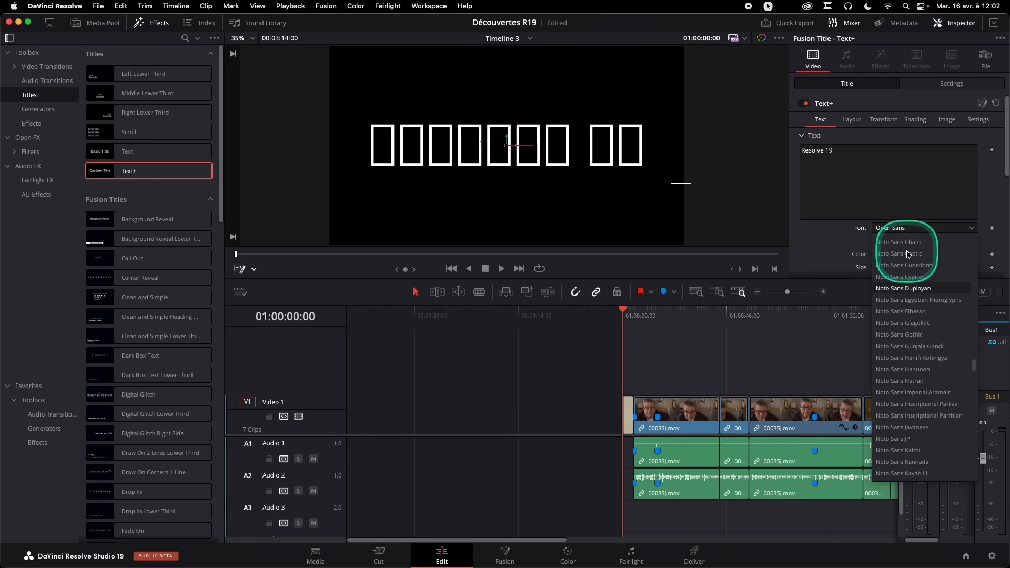
{"action": "scroll", "coordinate": [905, 247], "scroll_direction": "up", "scroll_amount": 10}
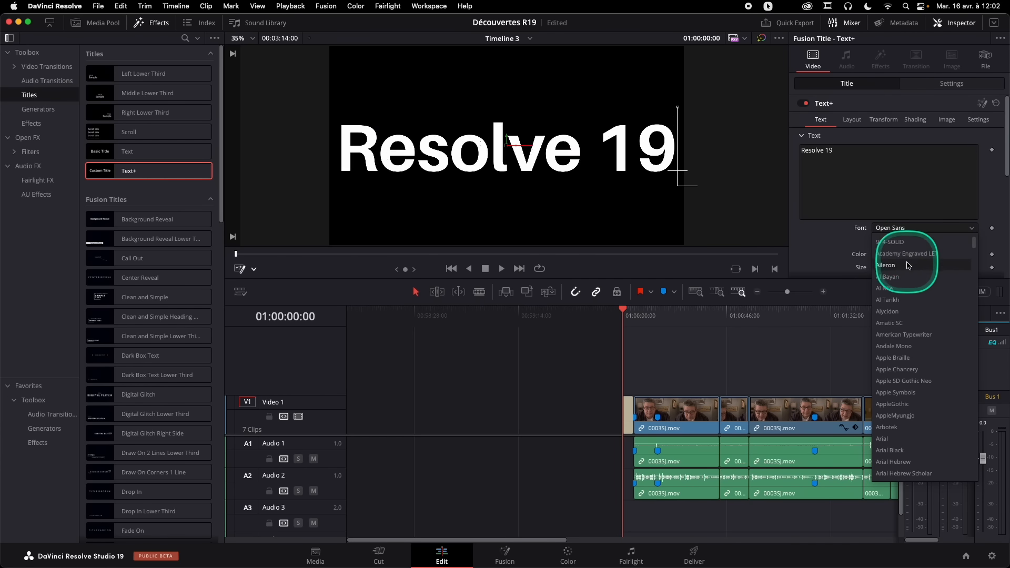
{"action": "left_click", "coordinate": [908, 463]}
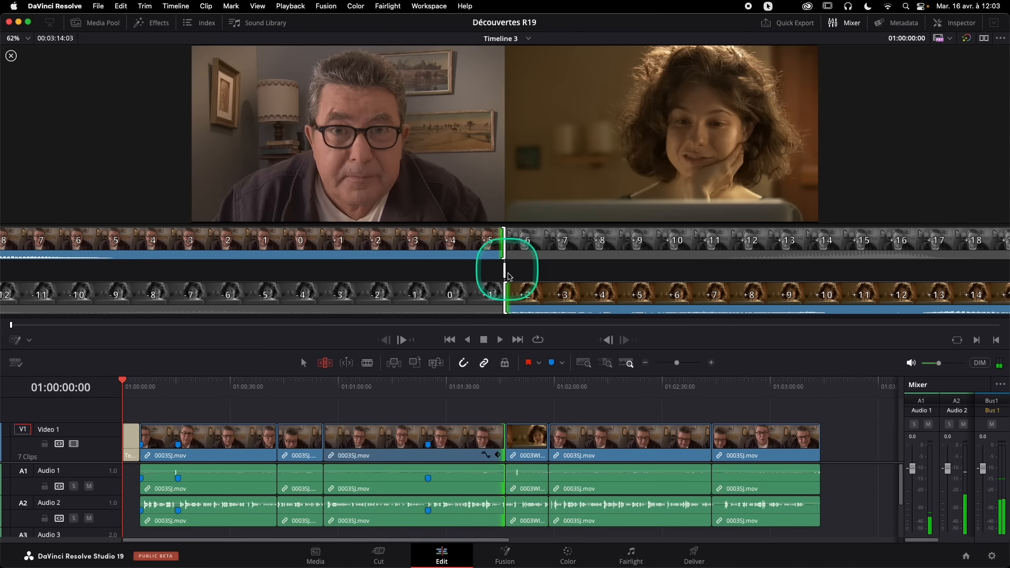
- Trim the edit point between the third 0003SJ.mov clip and the following clip of the woman
{"action": "left_click_drag", "start_coordinate": [500, 266], "coordinate": [508, 293]}
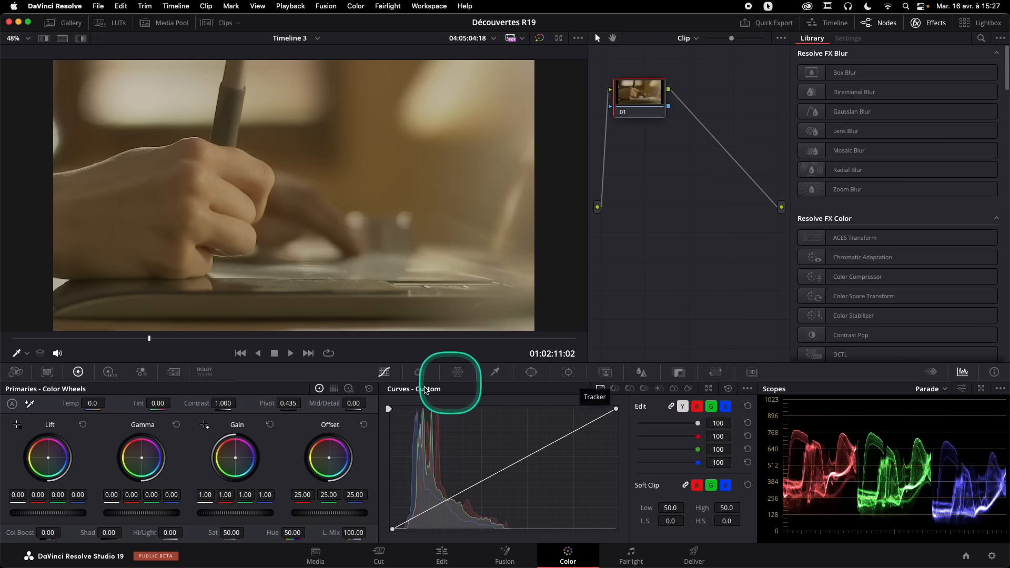
- Set the clip's spatial noise reduction mode to UltraNR and analyze its noise profile
{"action": "left_click", "coordinate": [179, 374]}
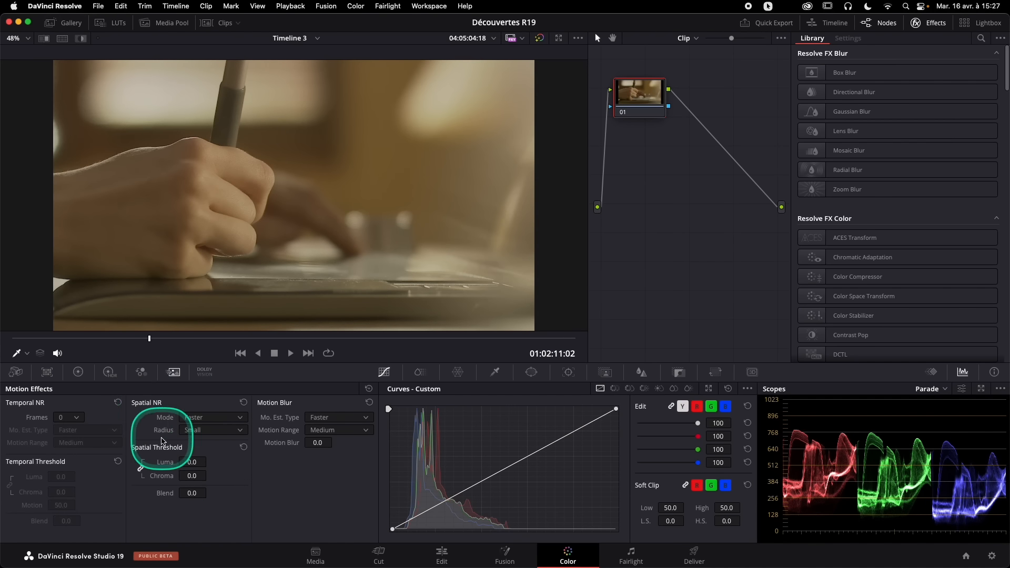
{"action": "left_click", "coordinate": [207, 417]}
{"action": "left_click", "coordinate": [211, 465]}
{"action": "left_click", "coordinate": [186, 461]}
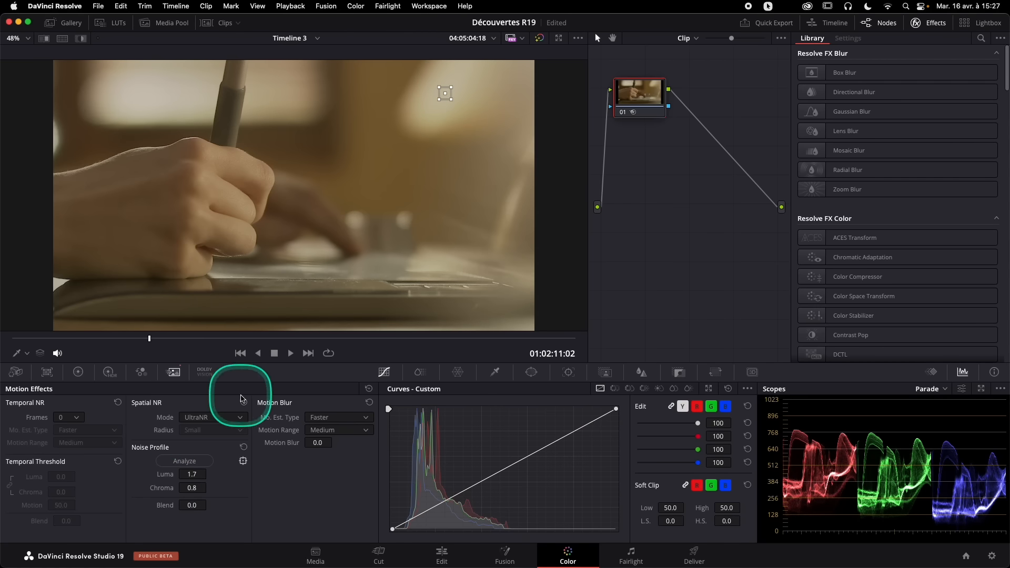
- Switch to the Fusion page and insert a Noise Reduction node between MediaIn1 and MediaOut1
{"action": "left_click", "coordinate": [504, 553]}
{"action": "key", "text": "shift+space"}
{"action": "type", "text": "nois"}
{"action": "key", "text": "Down"}
{"action": "key", "text": "Return"}
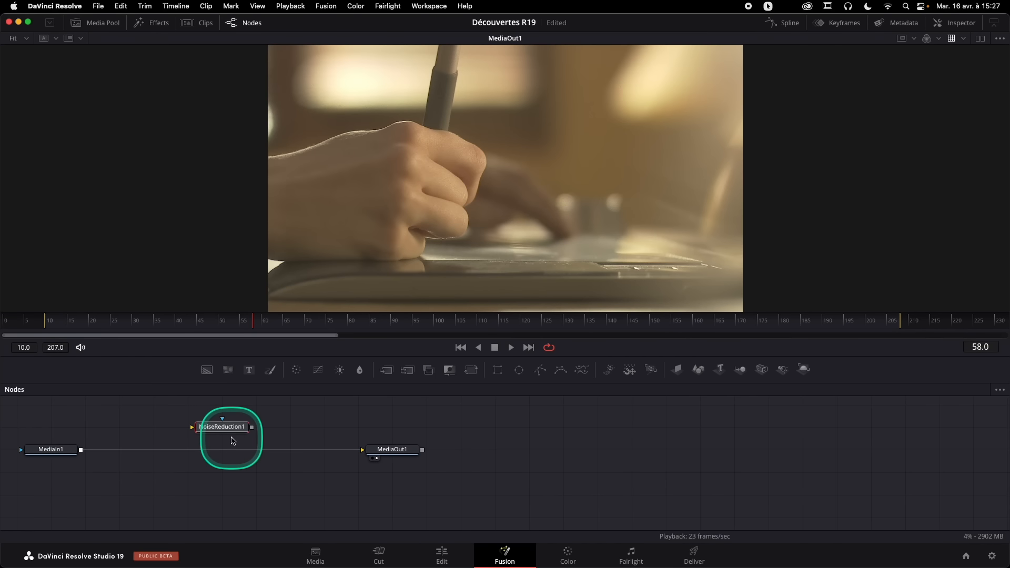
{"action": "left_click_drag", "start_coordinate": [226, 426], "coordinate": [237, 448]}
- Set the Noise Reduction node's spatial mode to UltraNR and analyze the noise
{"action": "left_click", "coordinate": [954, 22]}
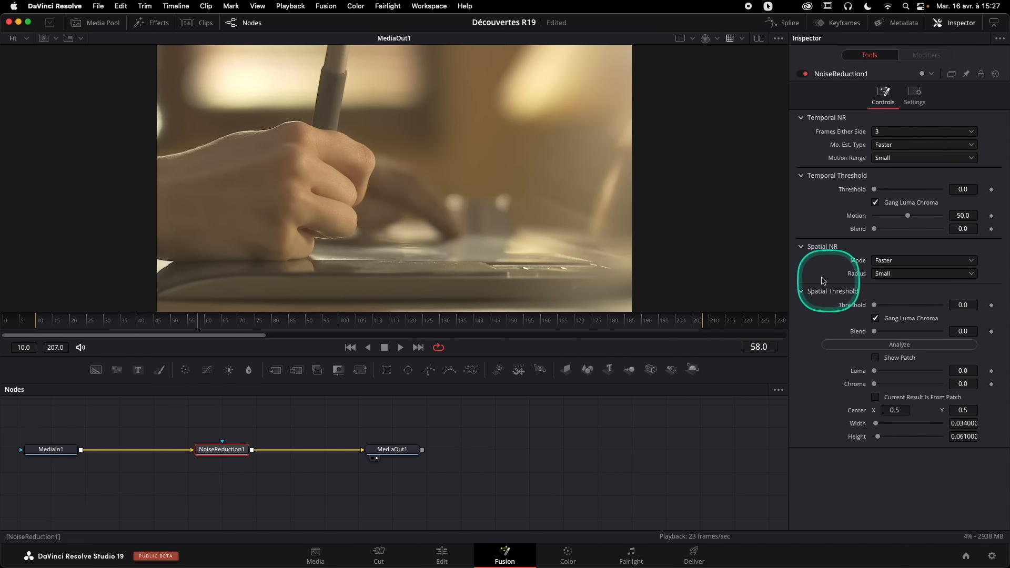
{"action": "left_click", "coordinate": [913, 261]}
{"action": "left_click", "coordinate": [914, 310]}
{"action": "left_click", "coordinate": [901, 294]}
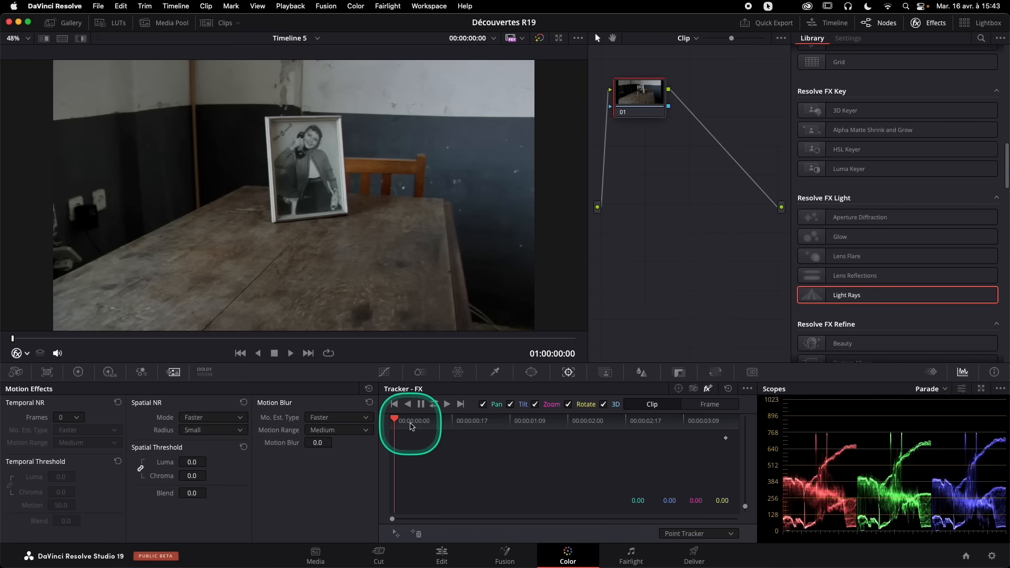
- Apply the Light Rays effect to node 01 and set the FX tracker type to IntelliTrack
{"action": "left_click_drag", "start_coordinate": [813, 295], "coordinate": [665, 121]}
{"action": "left_click", "coordinate": [716, 534]}
{"action": "left_click", "coordinate": [712, 556]}
- Try forward tracking of a point high on the wall behind the picture frame, and clear the tracking data
{"action": "left_click", "coordinate": [397, 533]}
{"action": "left_click_drag", "start_coordinate": [294, 196], "coordinate": [448, 98]}
{"action": "left_click", "coordinate": [806, 52]}
{"action": "left_click", "coordinate": [447, 404]}
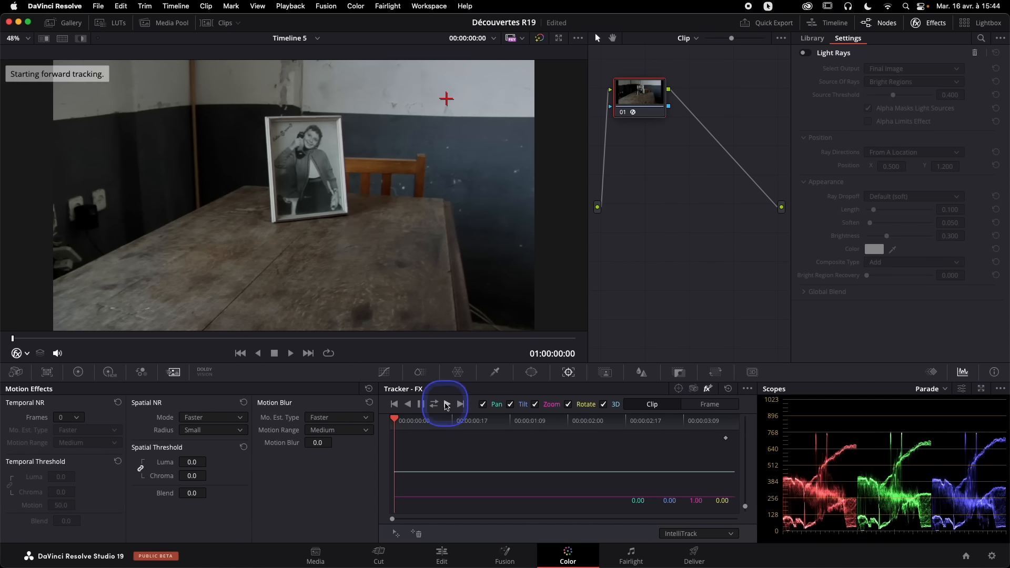
{"action": "left_click", "coordinate": [395, 420]}
{"action": "left_click", "coordinate": [728, 389]}
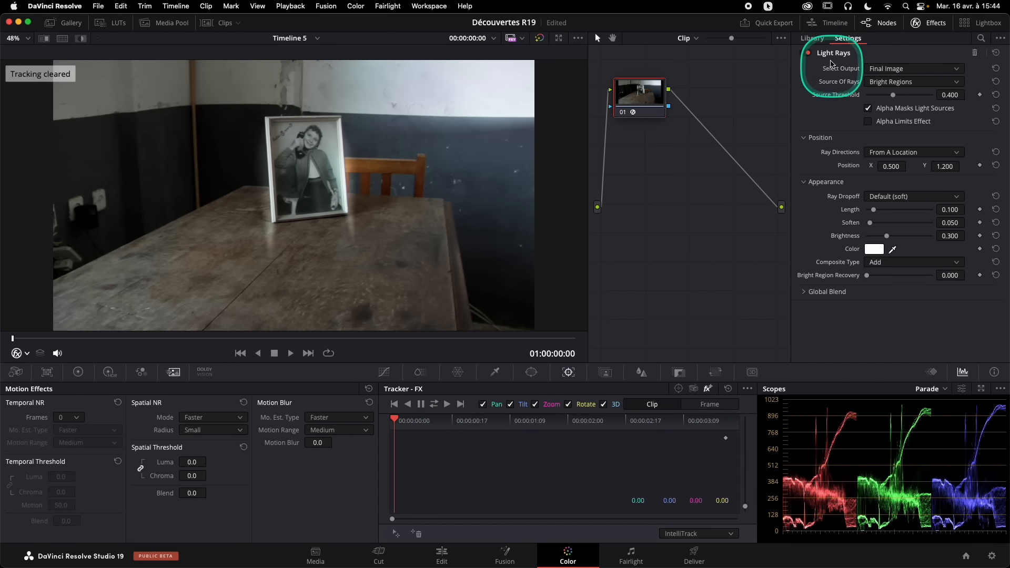
- With Light Rays disabled, track a point on the white upper wall forward using IntelliTrack
{"action": "left_click", "coordinate": [806, 52]}
{"action": "left_click", "coordinate": [705, 534]}
{"action": "left_click", "coordinate": [701, 547]}
{"action": "left_click", "coordinate": [397, 533]}
{"action": "left_click_drag", "start_coordinate": [294, 196], "coordinate": [444, 97]}
{"action": "left_click", "coordinate": [448, 404]}
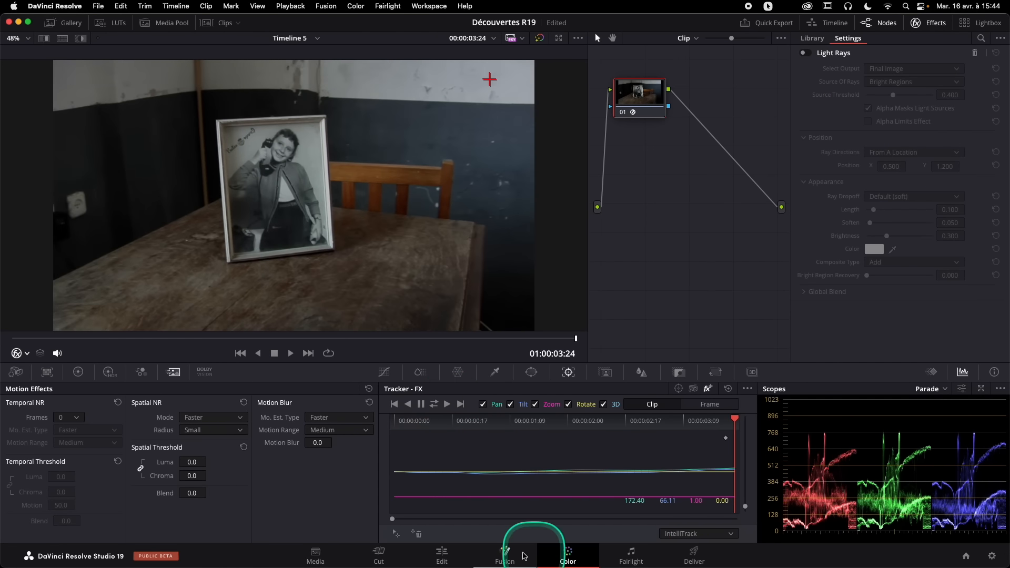
- Add a Tracker node after MediaIn1 in Fusion and track a point on the upper wall in reverse with IntelliTrack
{"action": "left_click", "coordinate": [505, 555]}
{"action": "key", "text": "shift+space"}
{"action": "type", "text": "track"}
{"action": "key", "text": "Return"}
{"action": "left_click_drag", "start_coordinate": [282, 116], "coordinate": [609, 81]}
{"action": "left_click", "coordinate": [858, 122]}
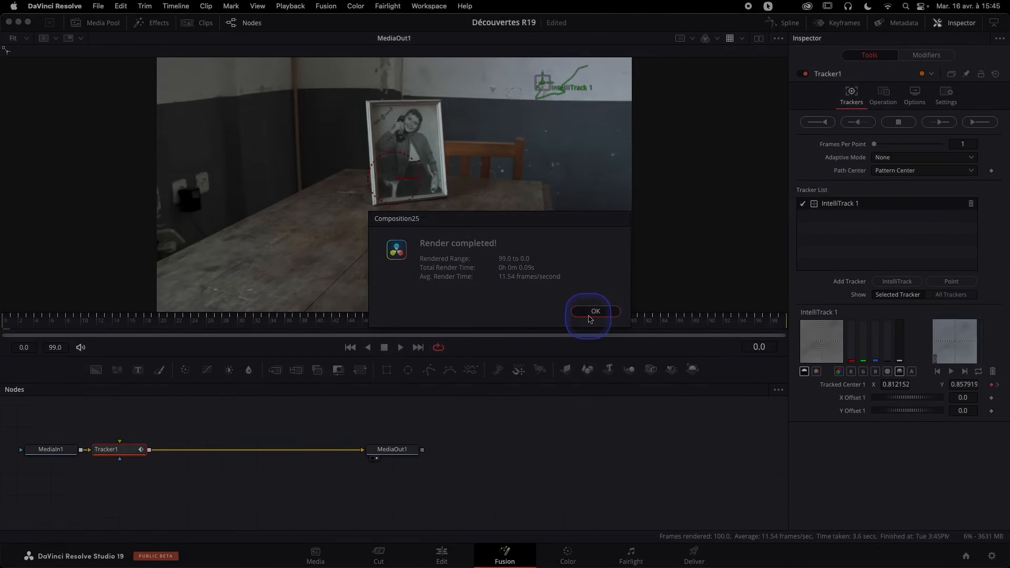
{"action": "left_click", "coordinate": [594, 312]}
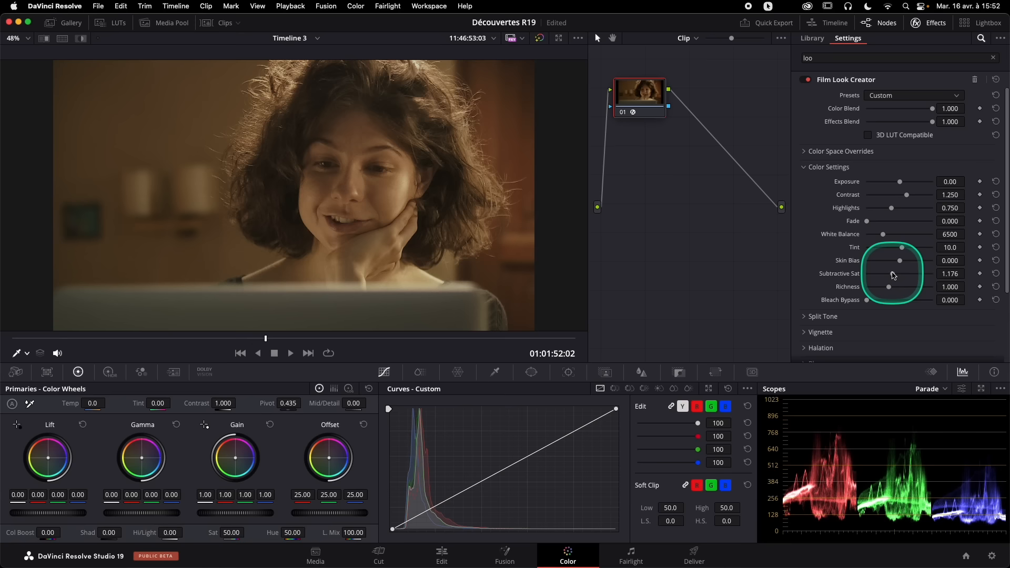
- Enable Split Tone in the Film Look Creator, set its amount to 1.000 and increase the hue angle
{"action": "left_click", "coordinate": [814, 172]}
{"action": "left_click", "coordinate": [805, 183]}
{"action": "left_click", "coordinate": [868, 198]}
{"action": "left_click_drag", "start_coordinate": [867, 211], "coordinate": [933, 210]}
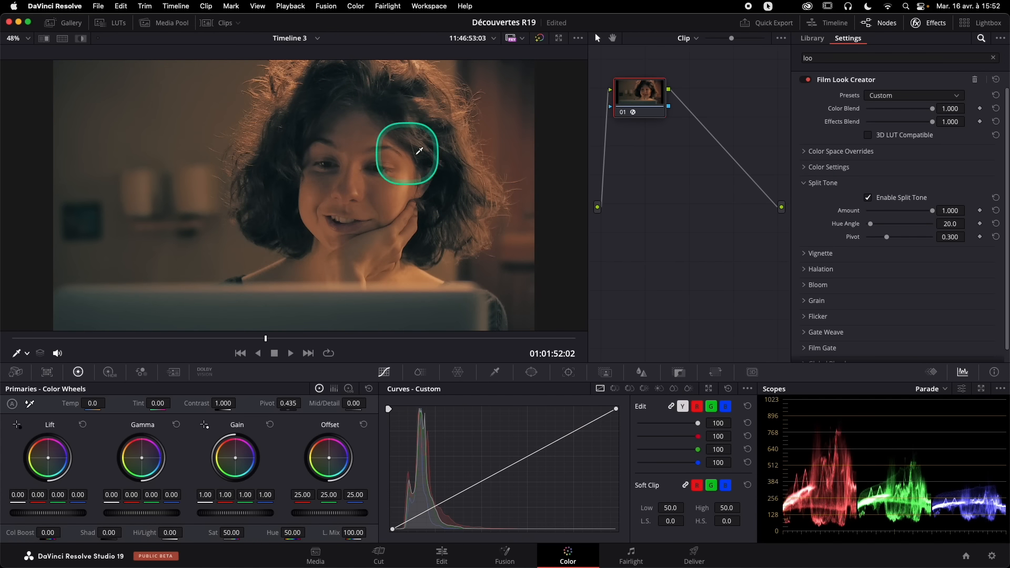
{"action": "left_click_drag", "start_coordinate": [870, 225], "coordinate": [885, 237]}
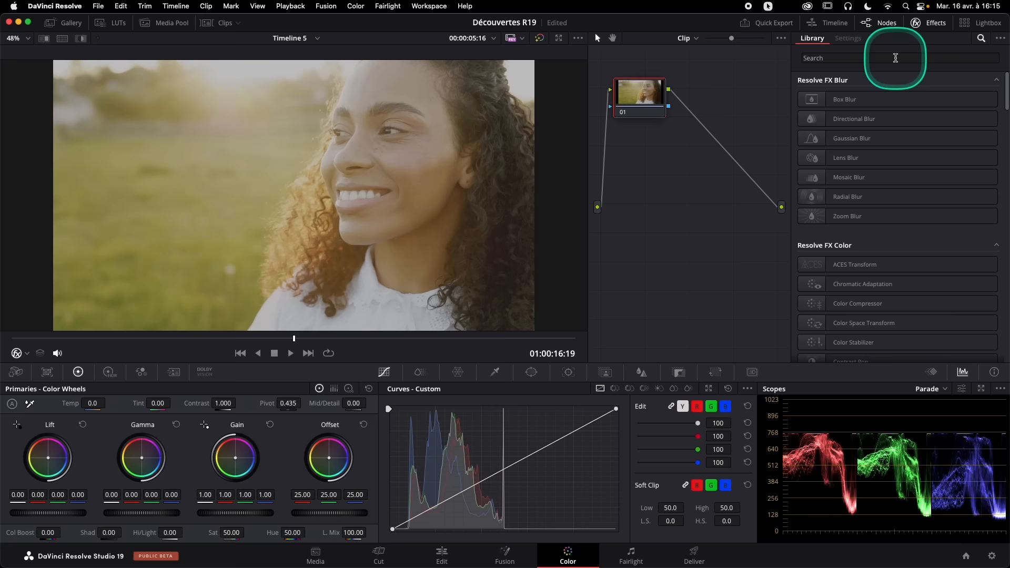
- Apply Face Refinement to node 01, detect the face in the frame and track it in both directions
{"action": "type", "text": "face"}
{"action": "left_click_drag", "start_coordinate": [881, 100], "coordinate": [639, 98]}
{"action": "left_click", "coordinate": [900, 96]}
{"action": "left_click", "coordinate": [905, 109]}
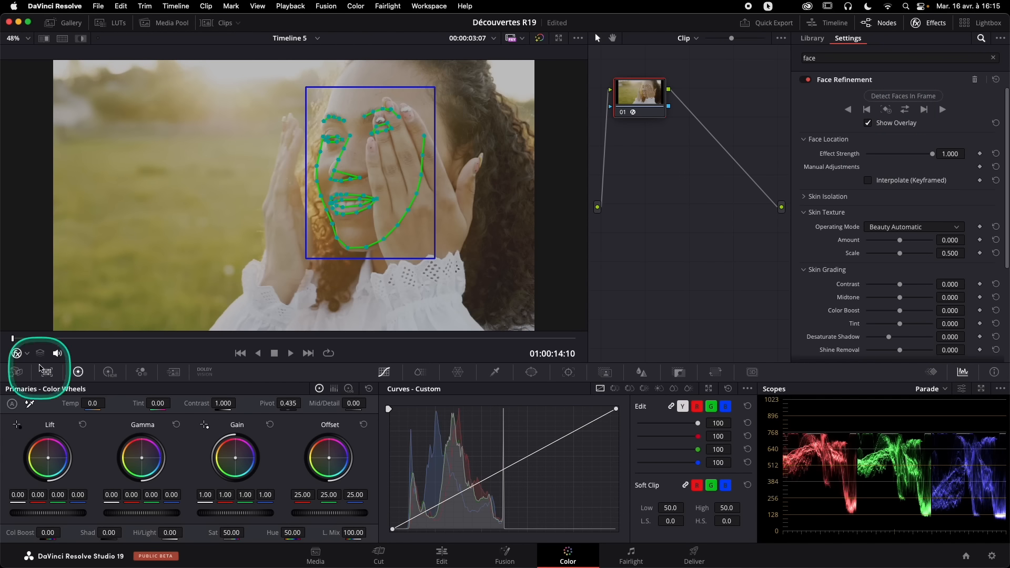
- Enable keyframed interpolation of the manual face adjustments and reposition the tracked outline of the covered eye at the clip's start
{"action": "left_click", "coordinate": [63, 339]}
{"action": "left_click", "coordinate": [913, 180]}
{"action": "left_click_drag", "start_coordinate": [63, 339], "coordinate": [13, 339]}
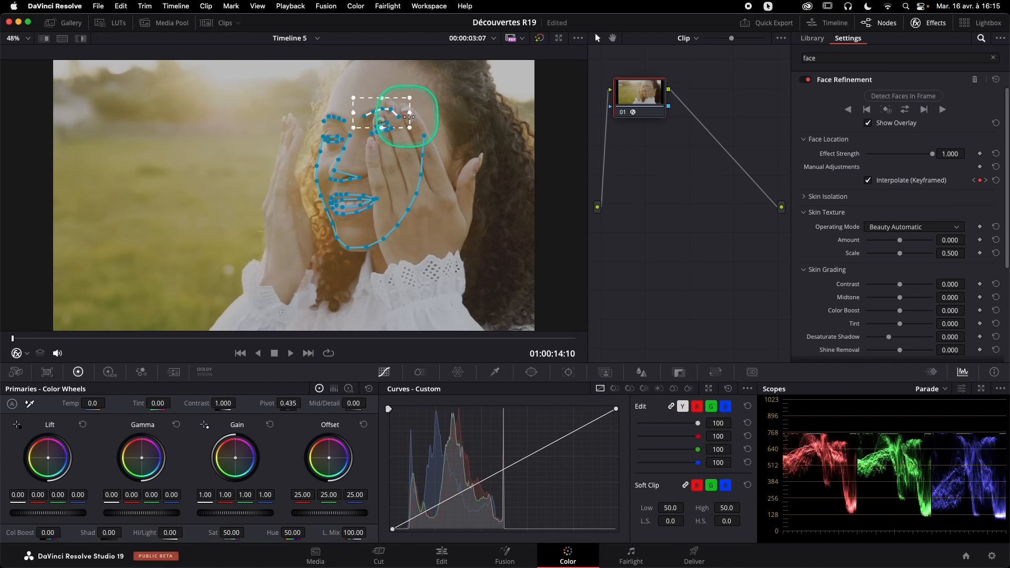
{"action": "left_click_drag", "start_coordinate": [423, 106], "coordinate": [392, 131]}
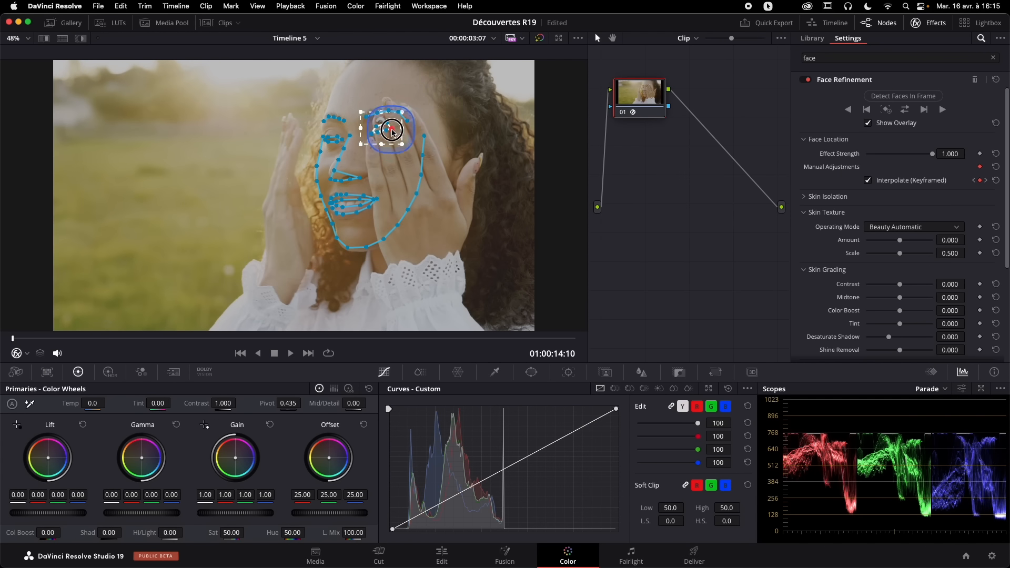
- Reposition the tracked outline of the covered eye again and scrub through the clip's beginning to check the adjustment
{"action": "mouse_move", "coordinate": [13, 340]}
{"action": "left_mouse_down"}
{"action": "mouse_move", "coordinate": [40, 339]}
{"action": "mouse_move", "coordinate": [13, 339]}
{"action": "left_mouse_up"}
{"action": "left_click_drag", "start_coordinate": [387, 130], "coordinate": [385, 123]}
{"action": "left_click_drag", "start_coordinate": [13, 339], "coordinate": [57, 340]}
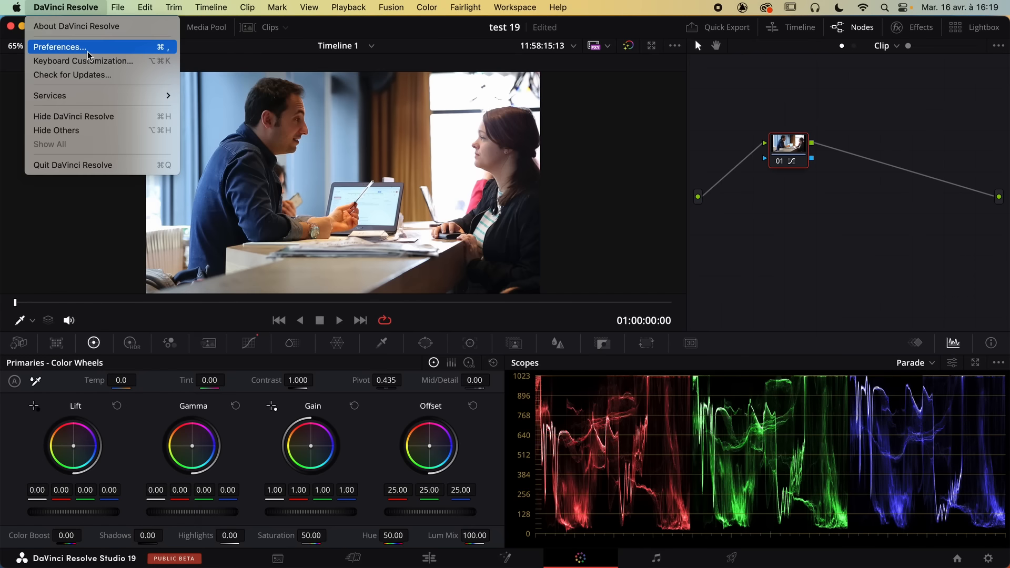
- Start a Remote Monitor session for the test 19 project and join it from the DaVinci Remote Monitor app with the EPSON PJ output
{"action": "left_click", "coordinate": [87, 47]}
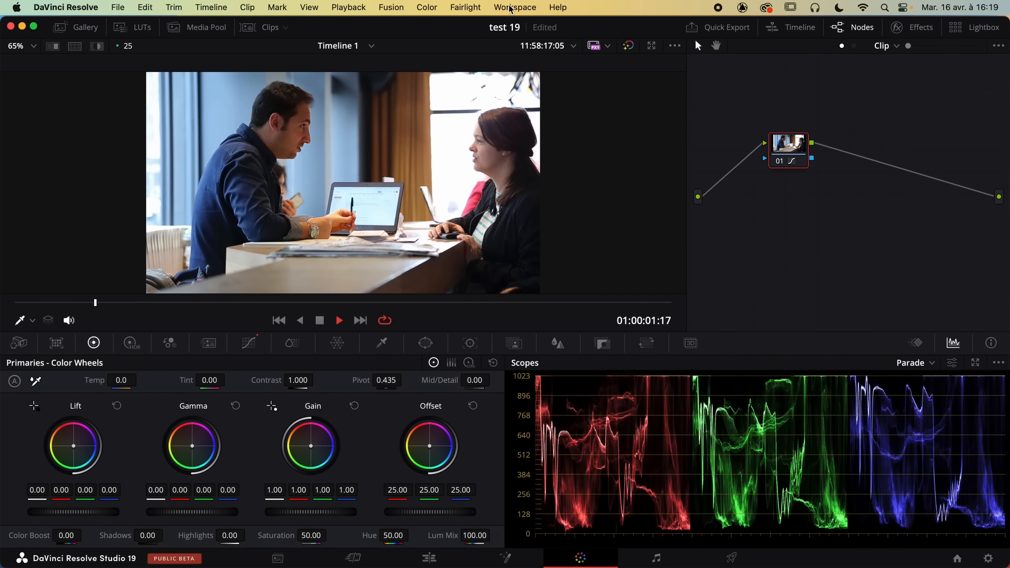
{"action": "left_click", "coordinate": [516, 7]}
{"action": "left_click", "coordinate": [578, 353]}
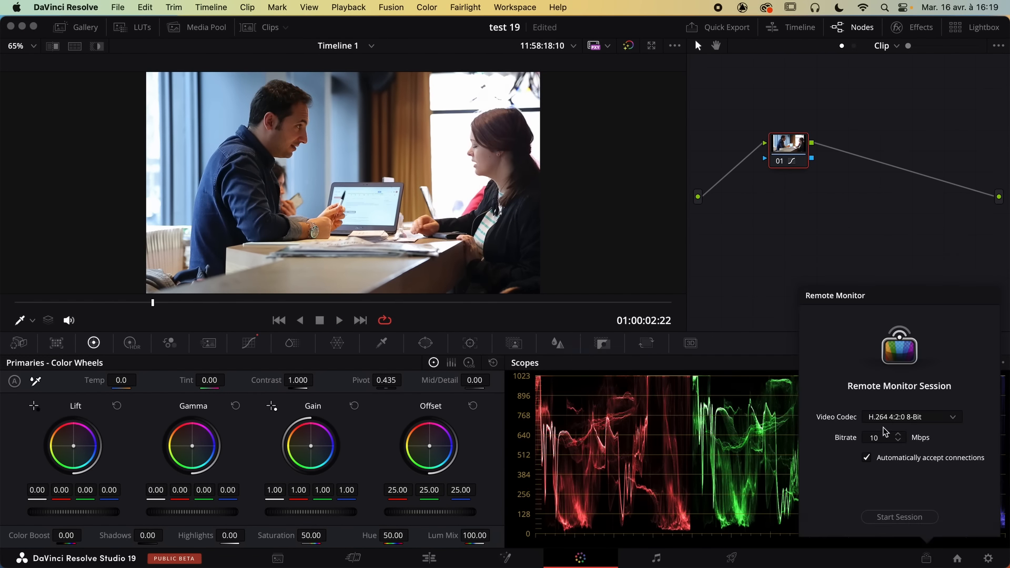
{"action": "left_click", "coordinate": [900, 517]}
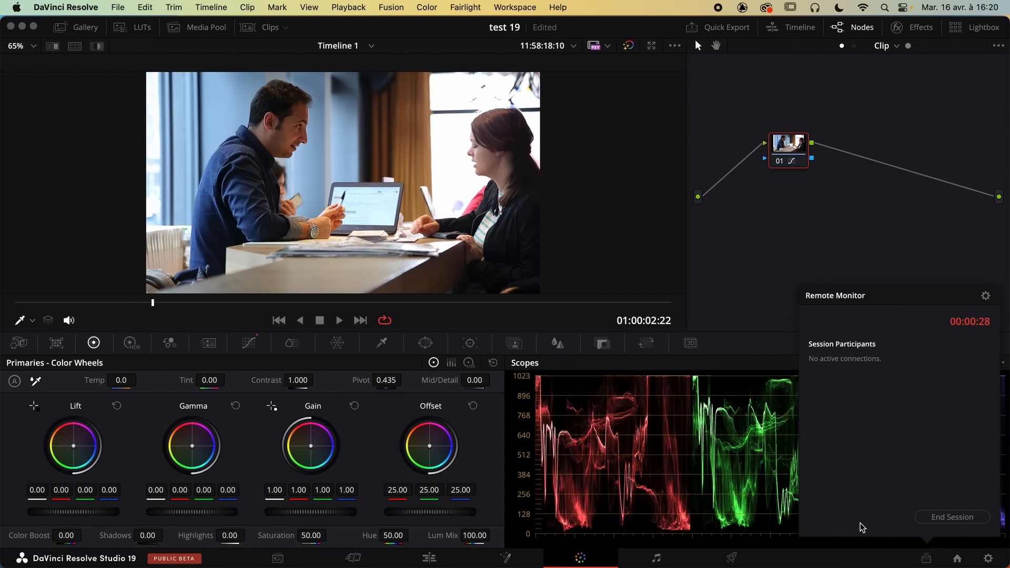
{"action": "left_click", "coordinate": [472, 277]}
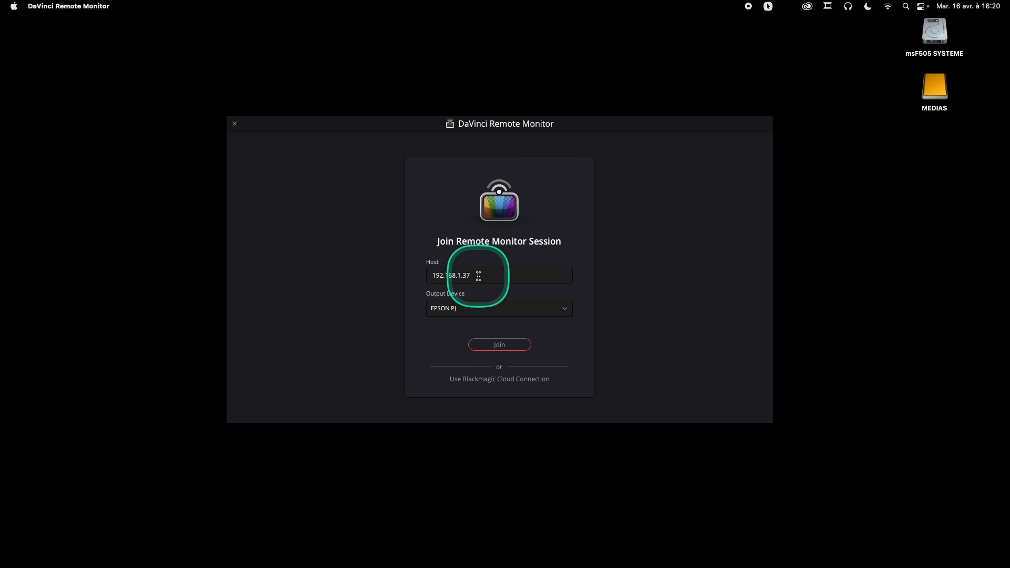
{"action": "left_click", "coordinate": [502, 355]}
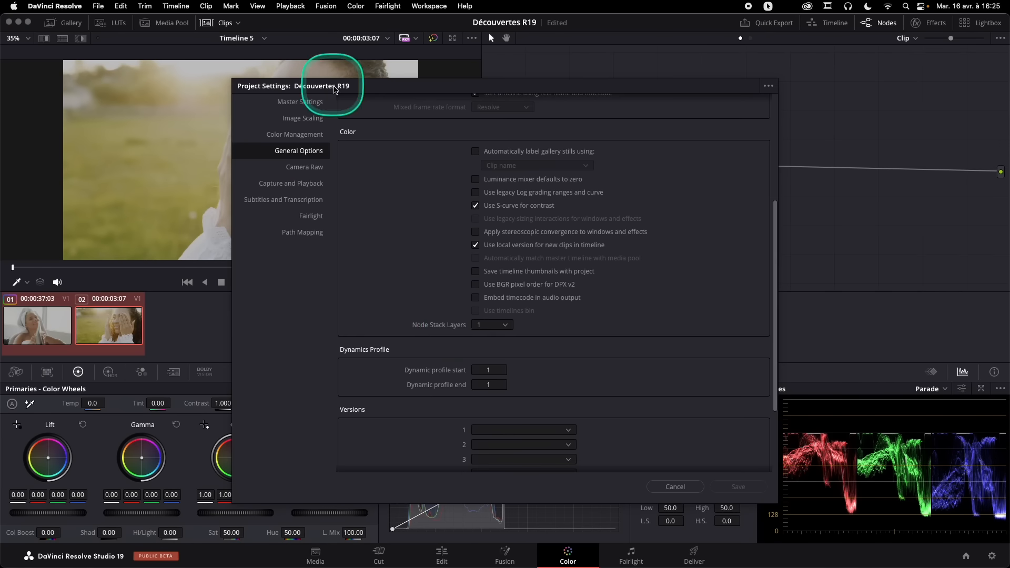
- Increase the number of Node Stack Layers in the project's general options and show the clip's Primaries layer
{"action": "left_click", "coordinate": [493, 343]}
{"action": "left_click", "coordinate": [560, 171]}
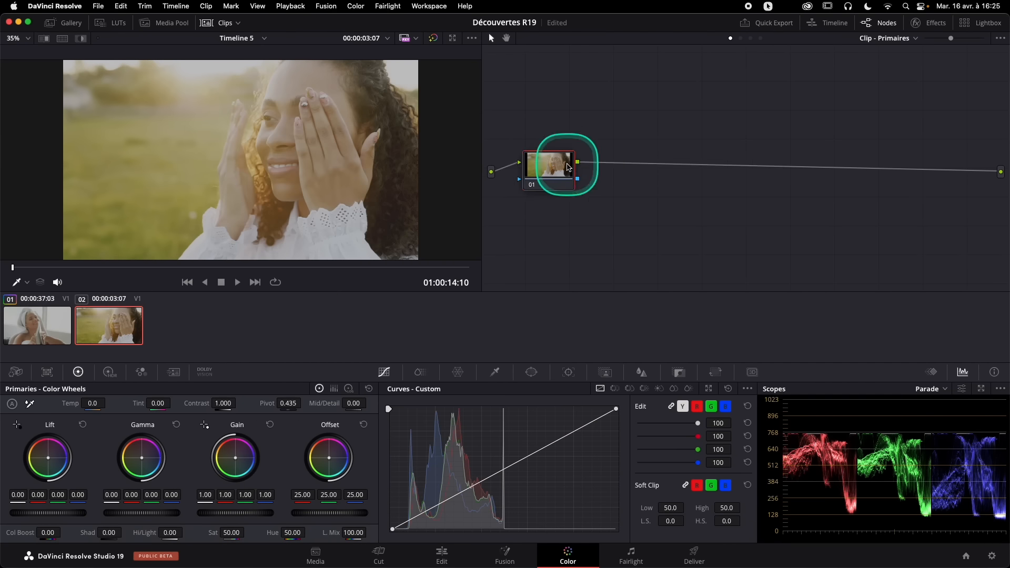
{"action": "left_click", "coordinate": [889, 37]}
{"action": "left_click", "coordinate": [731, 40]}
- Work on the Hue Vs Sat curve and step through the node stack layers to Finishing
{"action": "left_click", "coordinate": [384, 372]}
{"action": "left_click", "coordinate": [630, 389]}
{"action": "left_click", "coordinate": [445, 460]}
{"action": "left_click", "coordinate": [731, 38]}
{"action": "left_click", "coordinate": [741, 38]}
{"action": "left_click", "coordinate": [751, 38]}
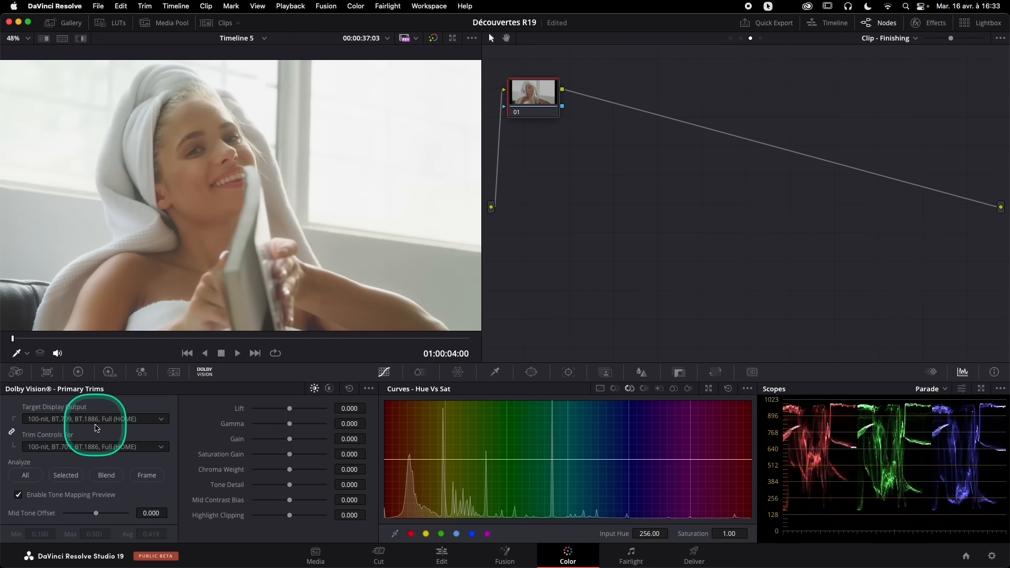
- Set the Dolby Vision target display output to 300-nit, BT.2020, ST.2084, Full (HOME)
{"action": "left_click", "coordinate": [62, 421]}
{"action": "left_click", "coordinate": [67, 513]}
{"action": "left_click", "coordinate": [52, 421]}
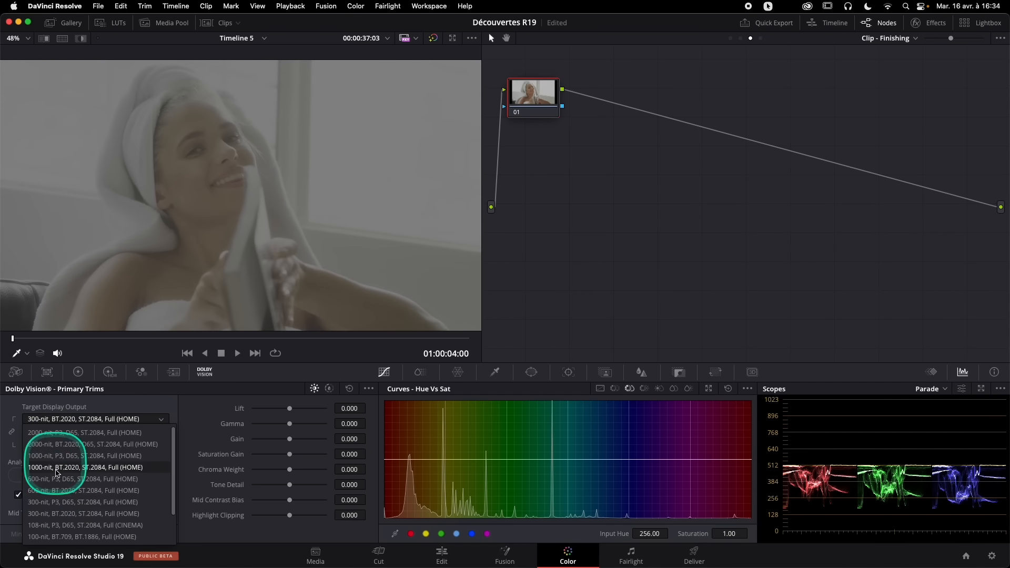
{"action": "left_click", "coordinate": [51, 423]}
- Set the Dolby Vision primary trims to lift 0.163 and gamma -0.064, and choose another display for the trim controls
{"action": "left_click", "coordinate": [50, 445]}
{"action": "left_click", "coordinate": [50, 446]}
{"action": "left_click_drag", "start_coordinate": [290, 409], "coordinate": [295, 409]}
{"action": "left_click_drag", "start_coordinate": [290, 424], "coordinate": [287, 425]}
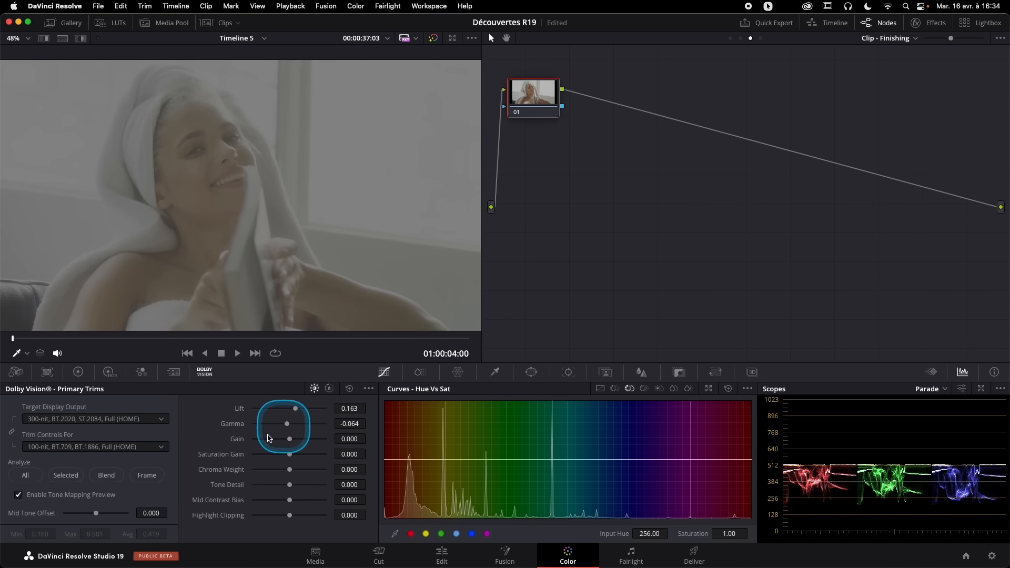
{"action": "left_click", "coordinate": [52, 447]}
{"action": "left_click", "coordinate": [64, 520]}
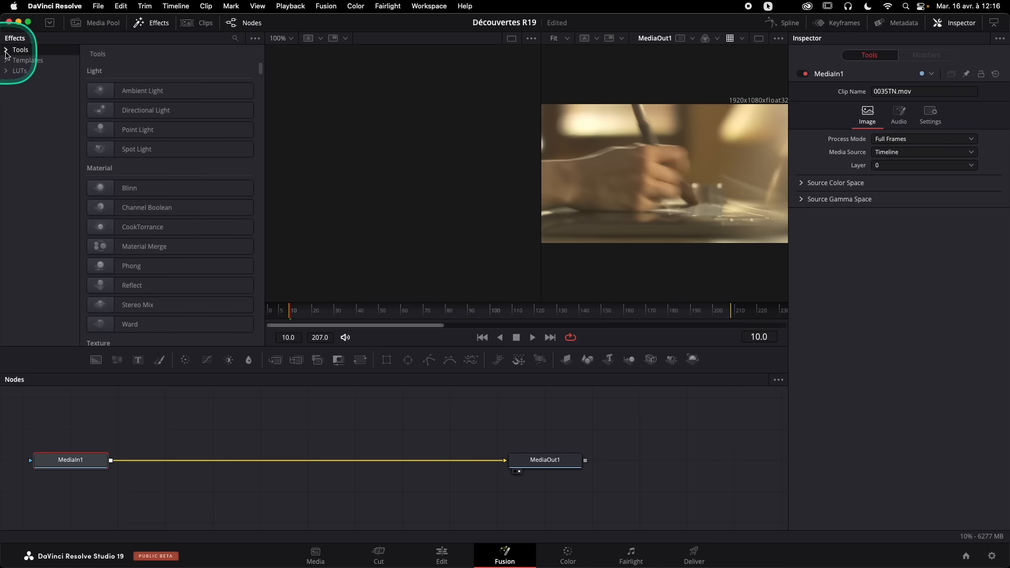
- Search the Fusion tools for "film" and insert Film Look Creator between MediaIn1 and MediaOut1
{"action": "left_click", "coordinate": [7, 52]}
{"action": "left_click", "coordinate": [55, 232]}
{"action": "left_click", "coordinate": [35, 51]}
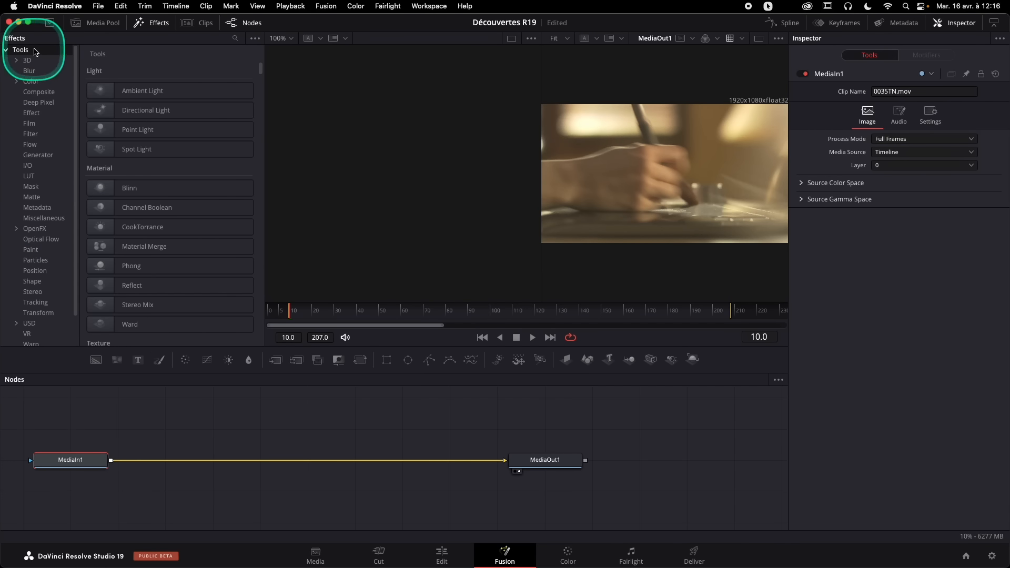
{"action": "left_click", "coordinate": [234, 40]}
{"action": "type", "text": "film"}
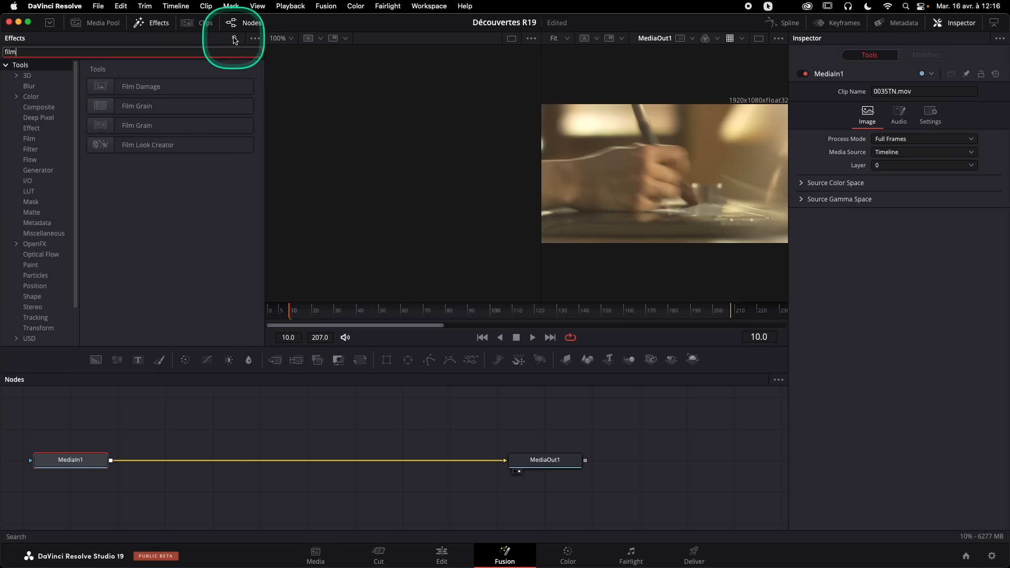
{"action": "left_click_drag", "start_coordinate": [198, 143], "coordinate": [260, 461]}
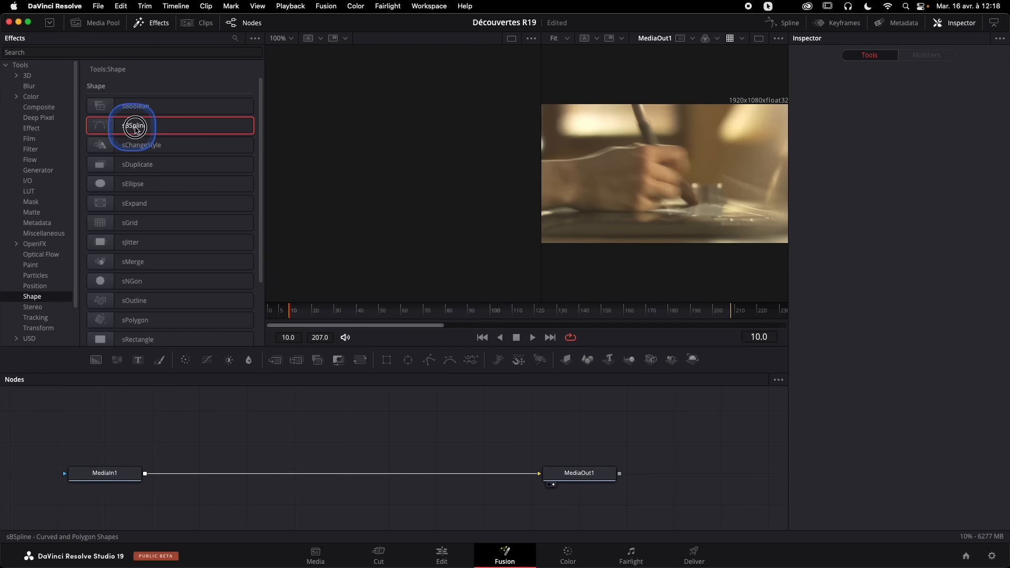
- Add an sBSpline and an sText shape node above the connection in the Fusion node graph
{"action": "double_click", "coordinate": [134, 126]}
{"action": "scroll", "coordinate": [191, 176], "scroll_direction": "down", "scroll_amount": 3}
{"action": "left_click_drag", "start_coordinate": [136, 317], "coordinate": [248, 442]}
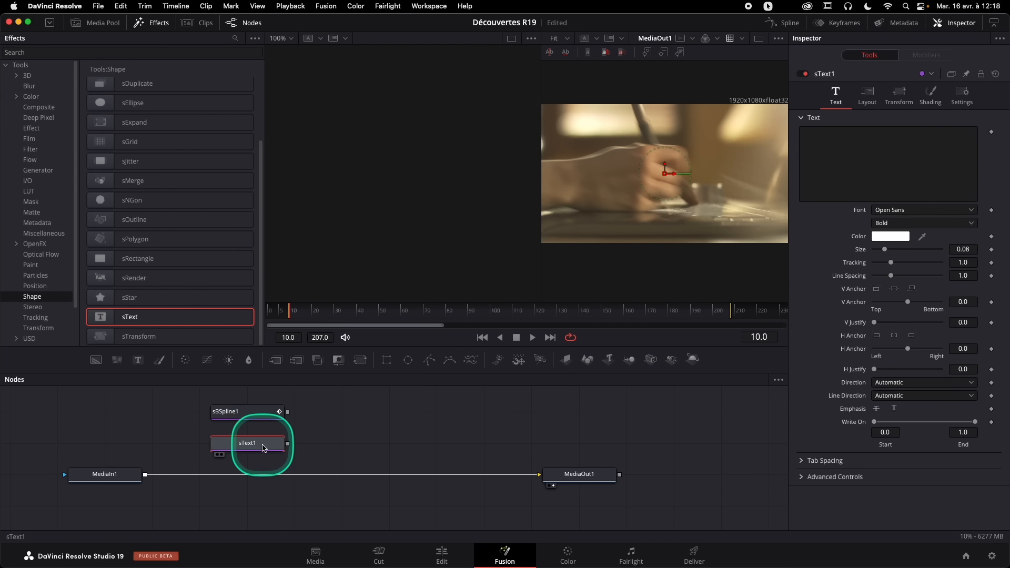
- Enter "Resolve 19" in the sText node and set its size to 0.2913 and its font to Avenir Black Oblique
{"action": "type", "text": "ve 19"}
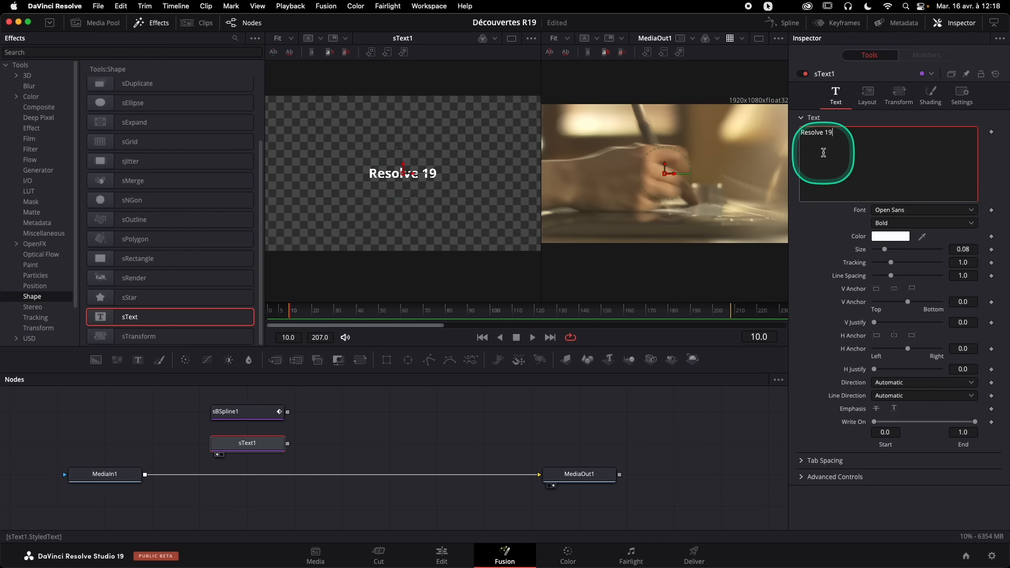
{"action": "left_click_drag", "start_coordinate": [884, 249], "coordinate": [894, 250]}
{"action": "left_click", "coordinate": [916, 210]}
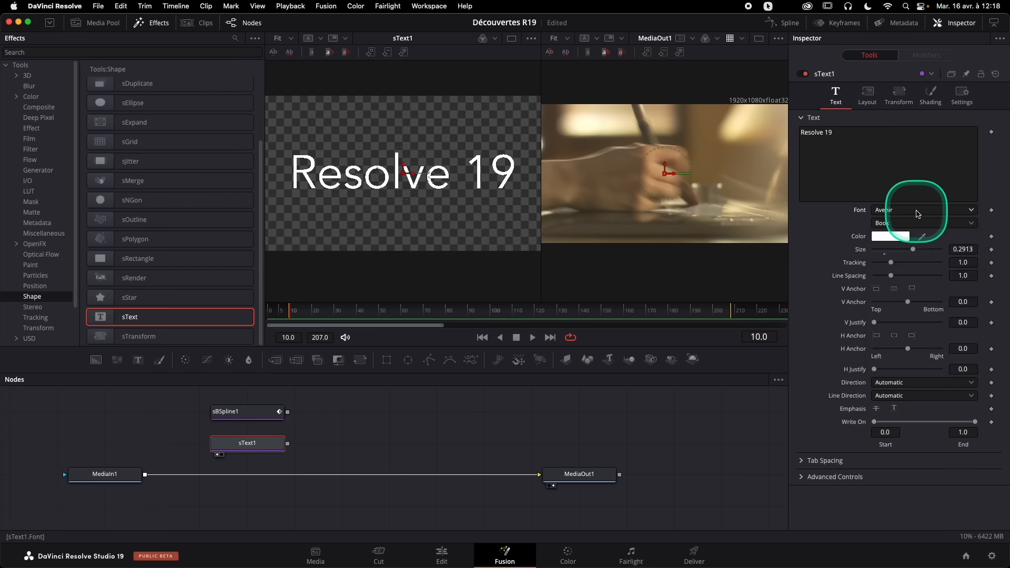
{"action": "left_click", "coordinate": [914, 339]}
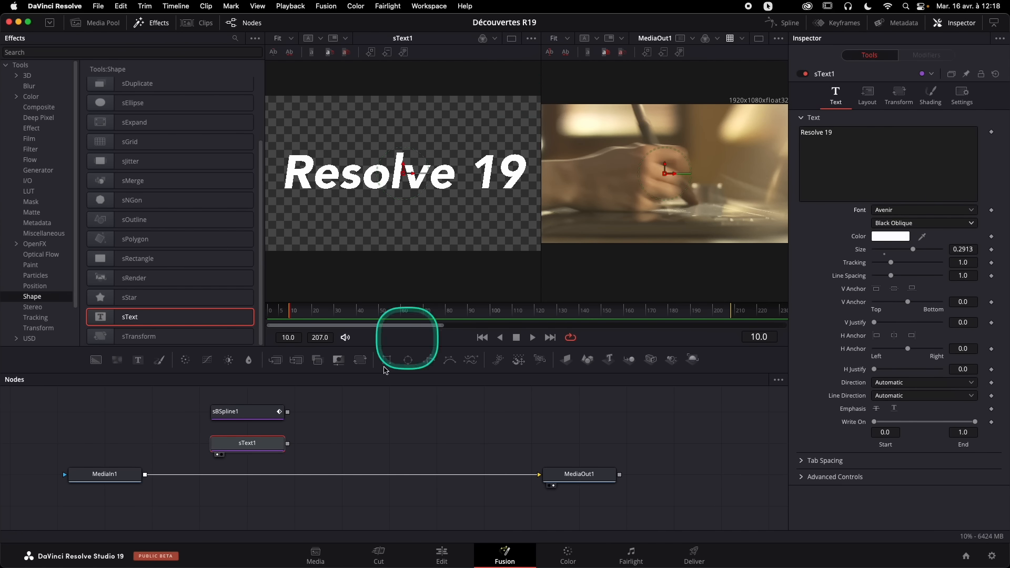
- Add a BSpline mask node, view it alongside the sBSpline shape in the two viewers and open the mask's image settings
{"action": "left_click_drag", "start_coordinate": [449, 359], "coordinate": [595, 200]}
{"action": "left_click_drag", "start_coordinate": [257, 414], "coordinate": [409, 198]}
{"action": "left_click", "coordinate": [347, 413]}
{"action": "left_click", "coordinate": [900, 96]}
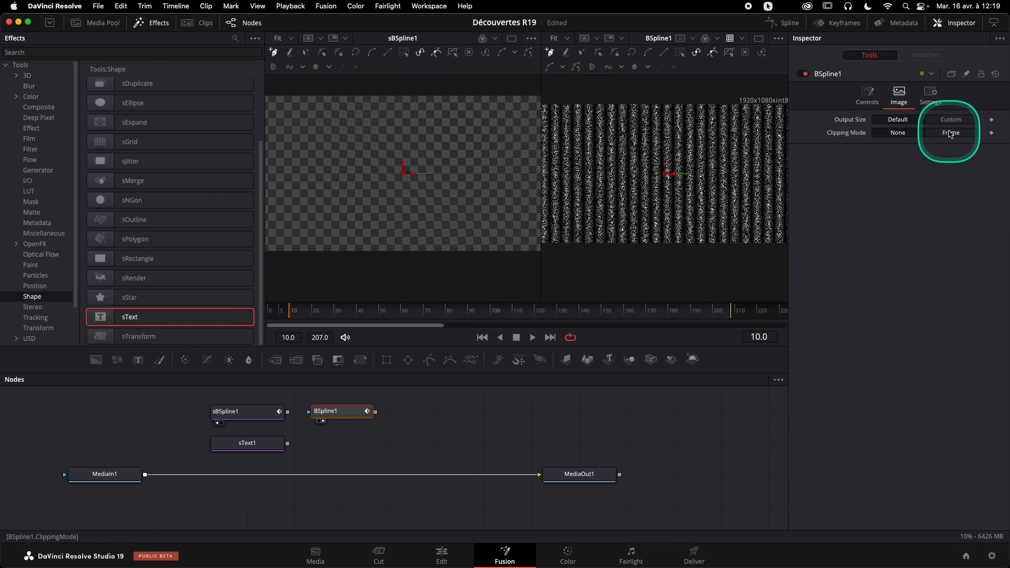